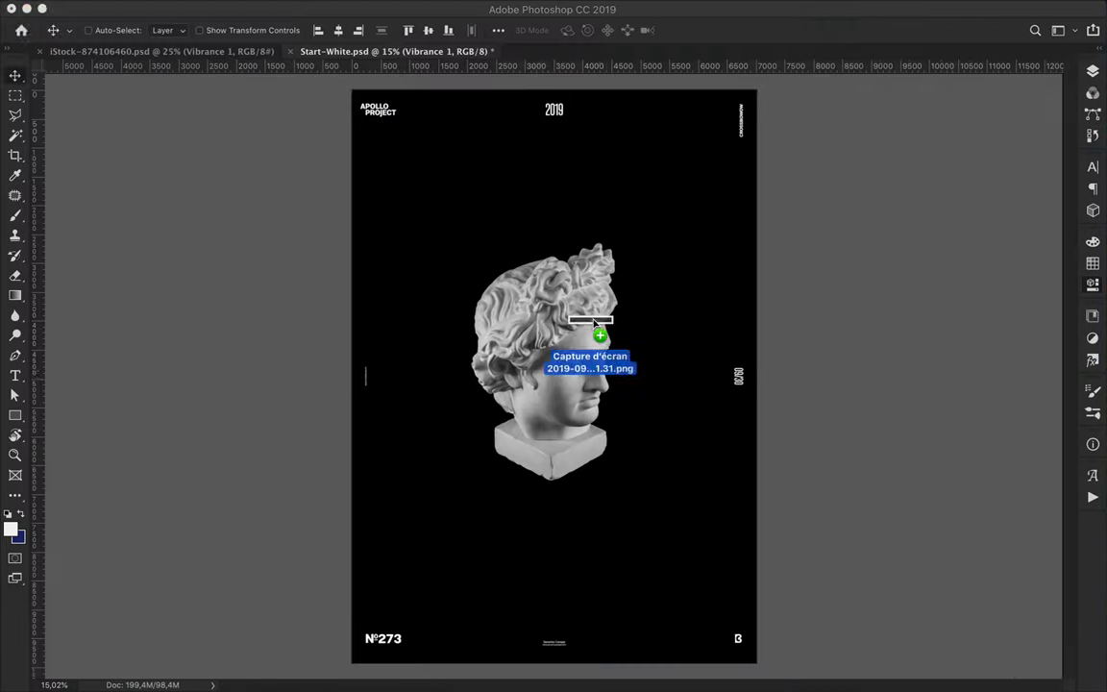
# Step: Line the screenshot strip along the top edge and two strip copies down the left edge
pyautogui.moveTo(601, 375); pyautogui.dragTo(519, 106)
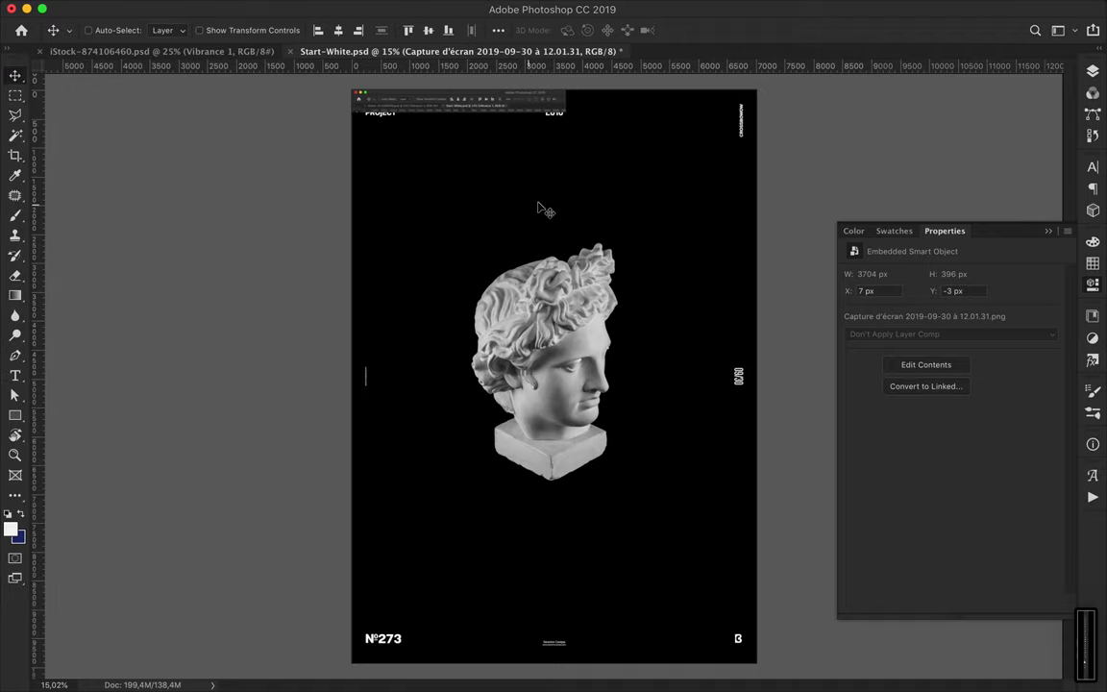
pyautogui.moveTo(668, 411); pyautogui.dragTo(444, 282)
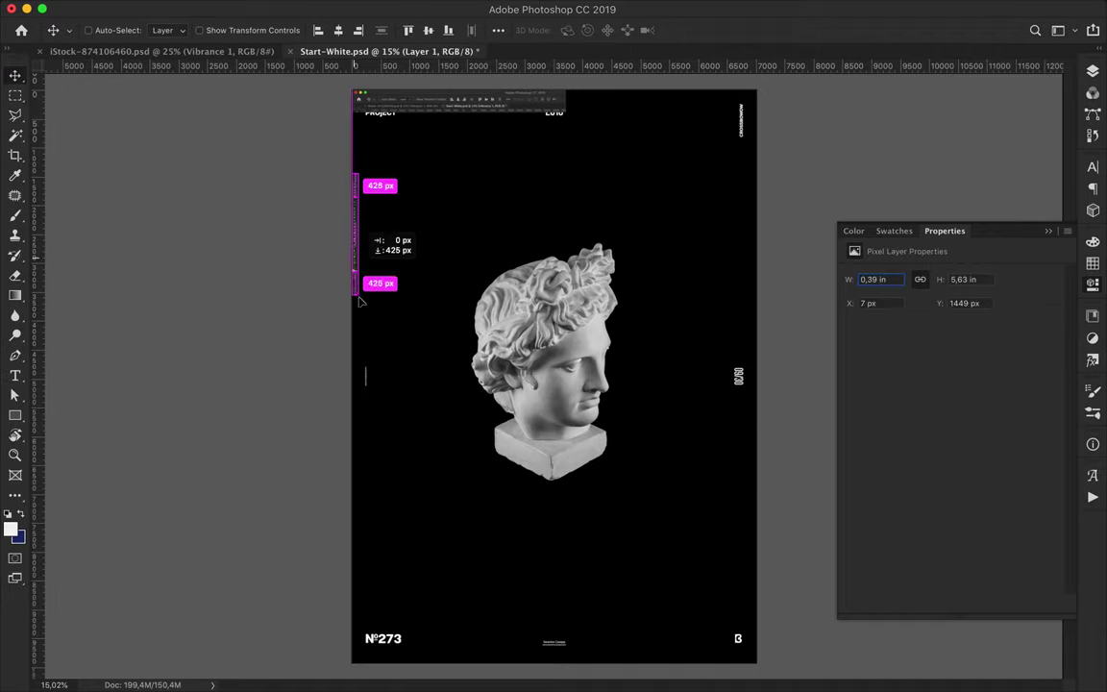
pyautogui.moveTo(361, 334); pyautogui.dragTo(359, 289)
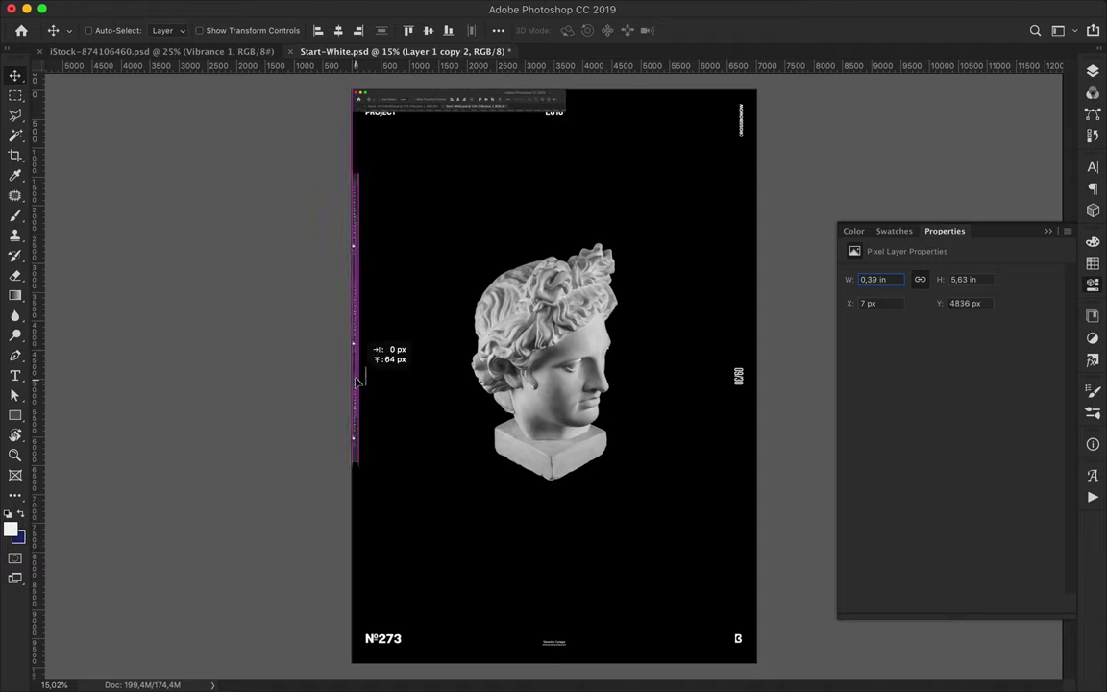
# Step: Drop a screenshot of the Swatches panel grid onto the poster beside the bust
pyautogui.click(853, 231)
pyautogui.click(893, 231)
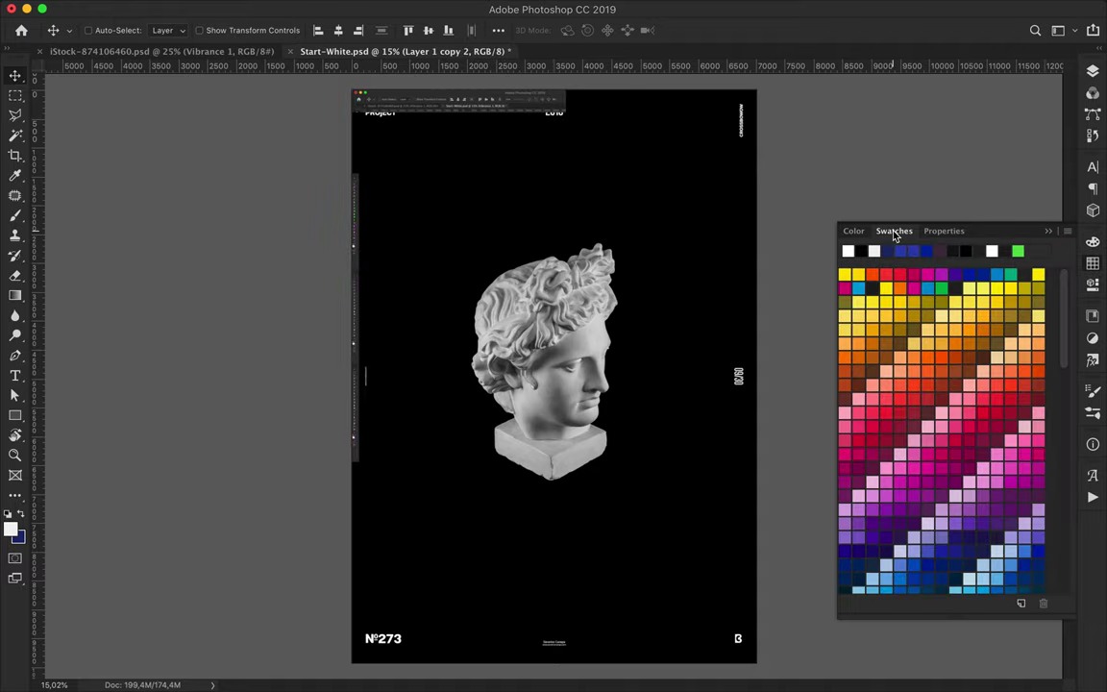
pyautogui.moveTo(836, 219)
pyautogui.mouseDown()
pyautogui.moveTo(1061, 616)
pyautogui.moveTo(699, 342)
pyautogui.moveTo(712, 382)
pyautogui.moveTo(669, 384)
pyautogui.moveTo(642, 448)
pyautogui.moveTo(672, 460)
pyautogui.moveTo(686, 438)
pyautogui.mouseUp()
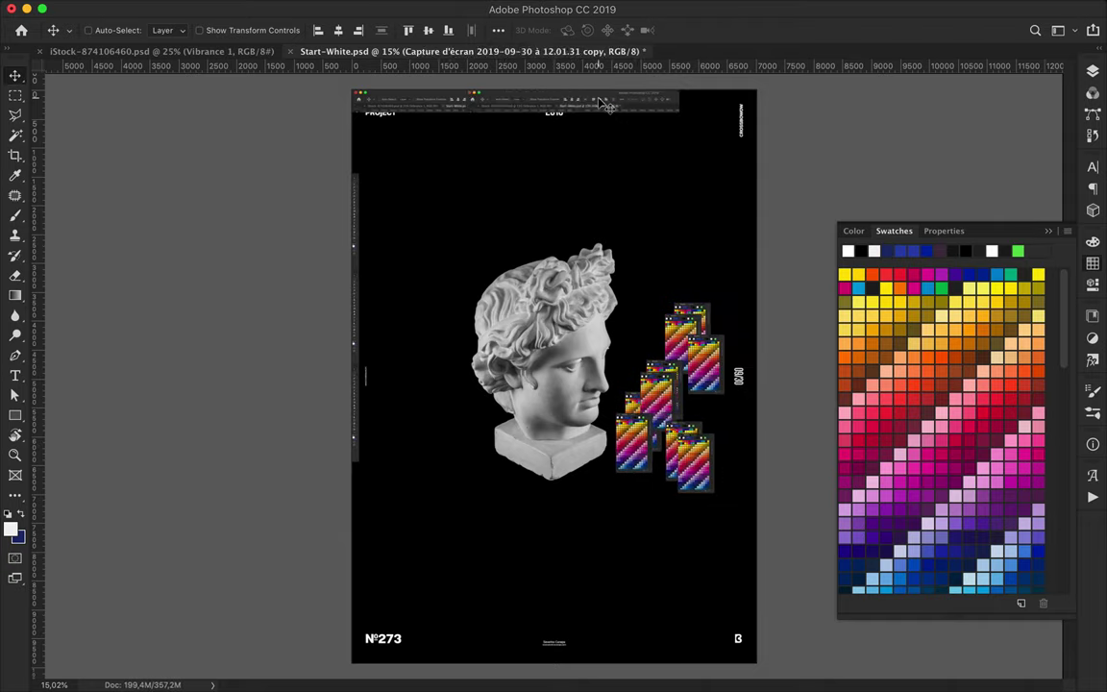
# Step: Move the Vibrance 1 bust and text layers down above Background and collapse Groupe 1
pyautogui.click(1092, 70)
pyautogui.click(895, 151)
pyautogui.scroll(-2, 942, 276)
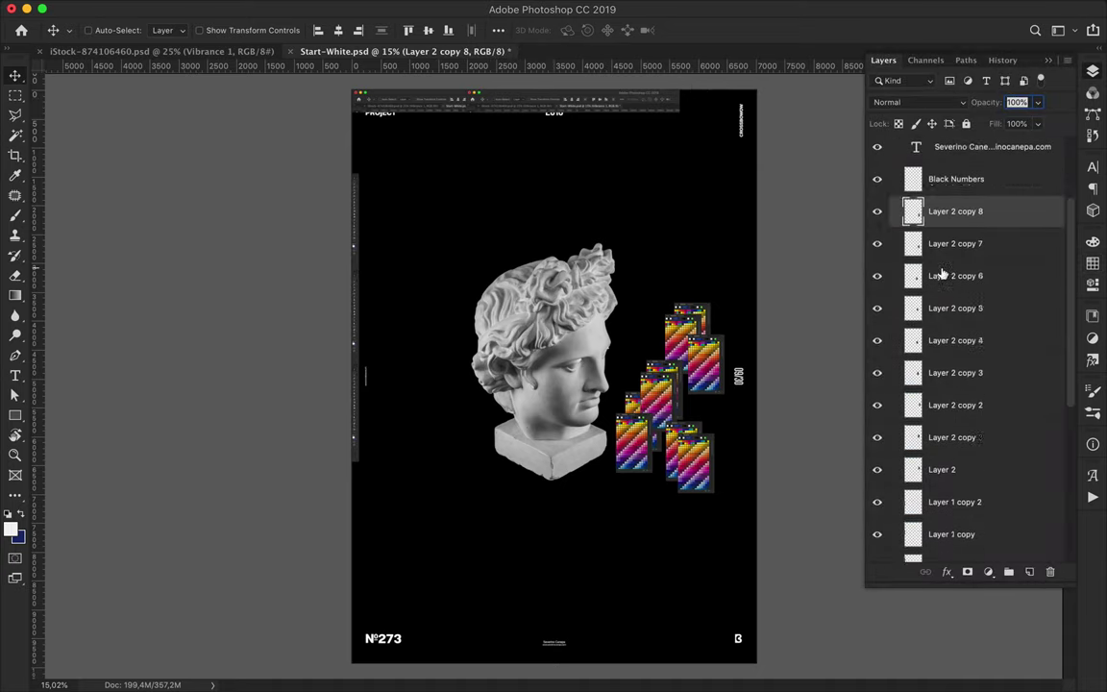
pyautogui.scroll(-5, 942, 276)
pyautogui.moveTo(946, 434); pyautogui.dragTo(936, 289)
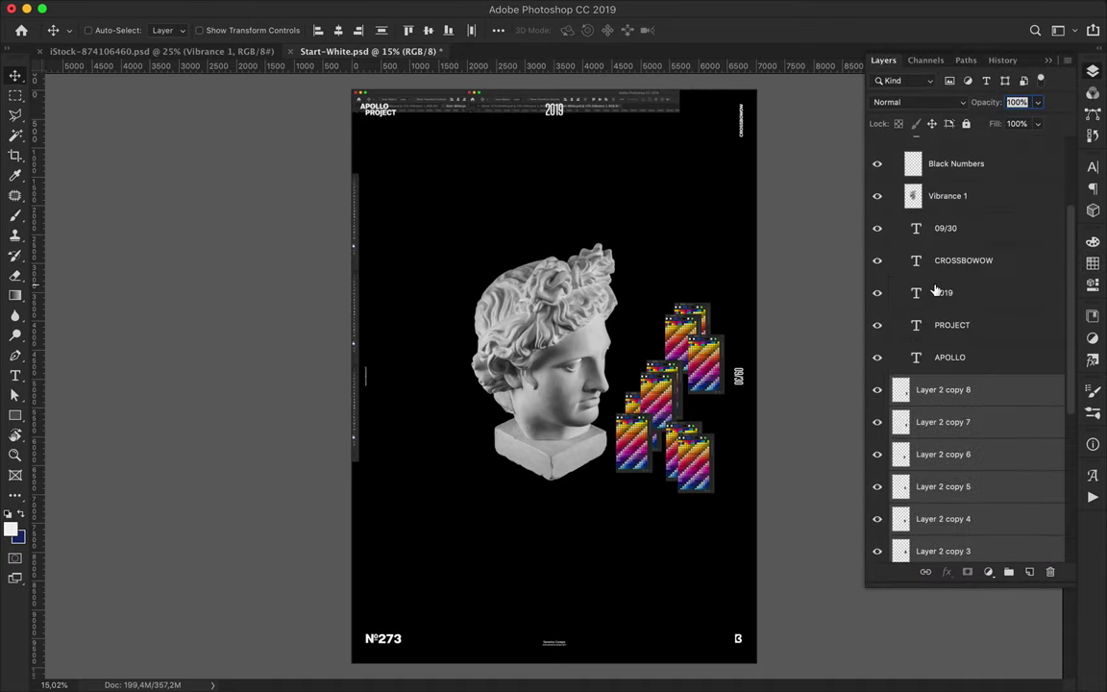
pyautogui.hotkey('ctrl', 'z')
pyautogui.scroll(-5, 951, 388)
pyautogui.moveTo(930, 354); pyautogui.dragTo(937, 562)
pyautogui.scroll(10, 898, 154)
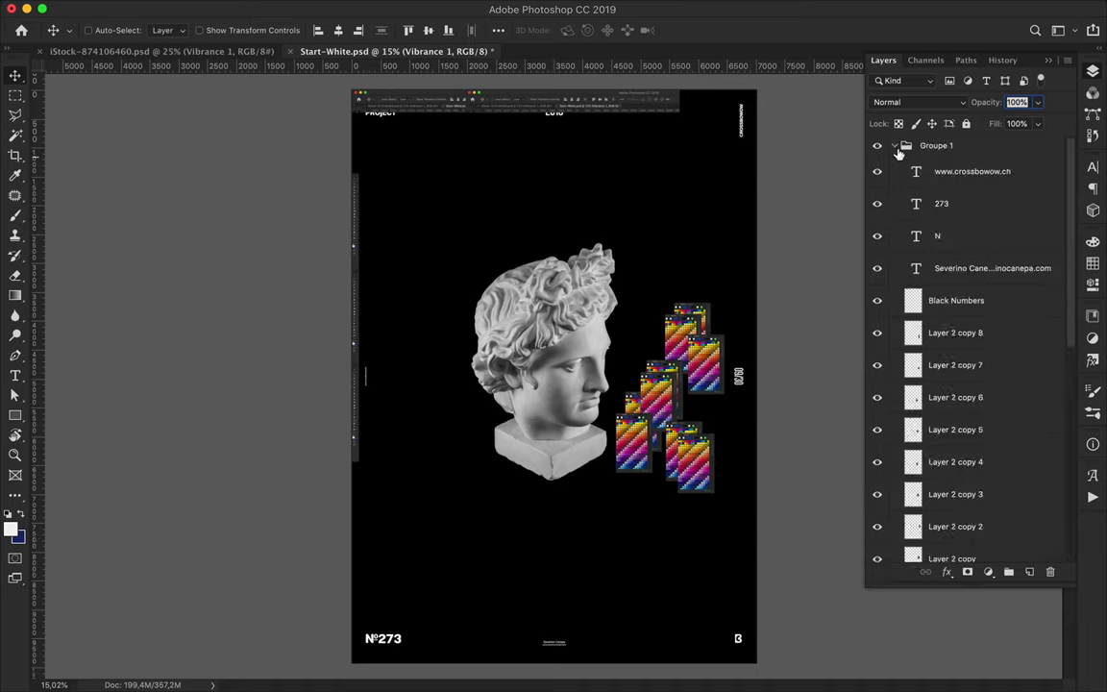
pyautogui.click(896, 145)
# Step: Duplicate the bust and merge a Levels adjustment with black input 38 into the copy
pyautogui.hotkey('ctrl', 'j')
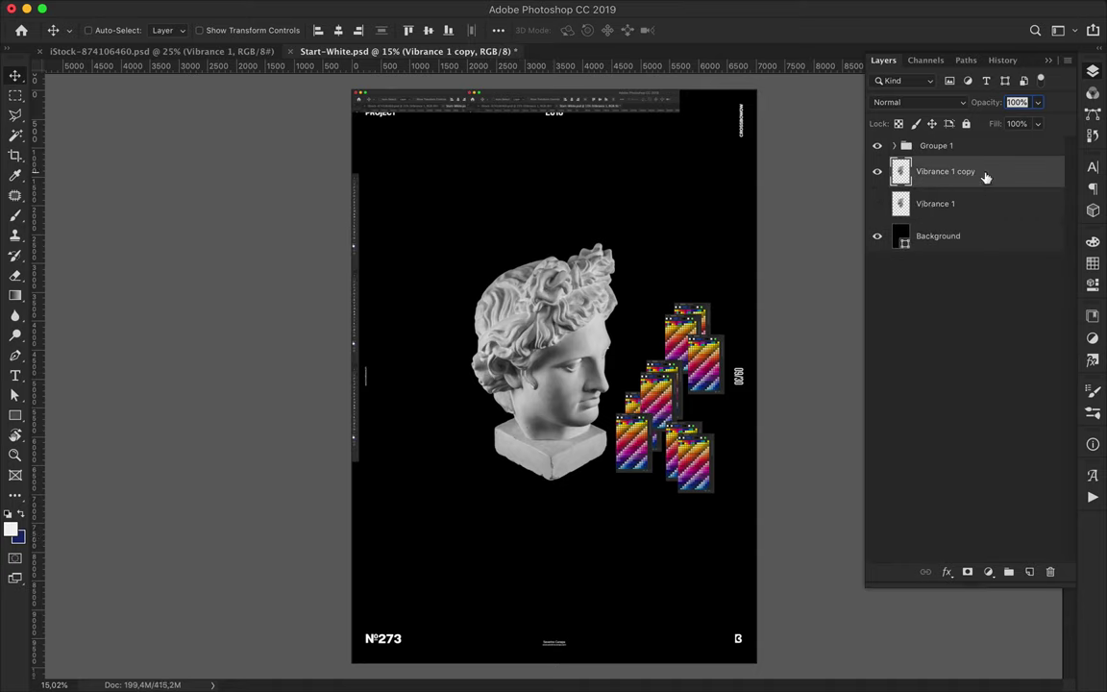
pyautogui.click(988, 572)
pyautogui.click(995, 556)
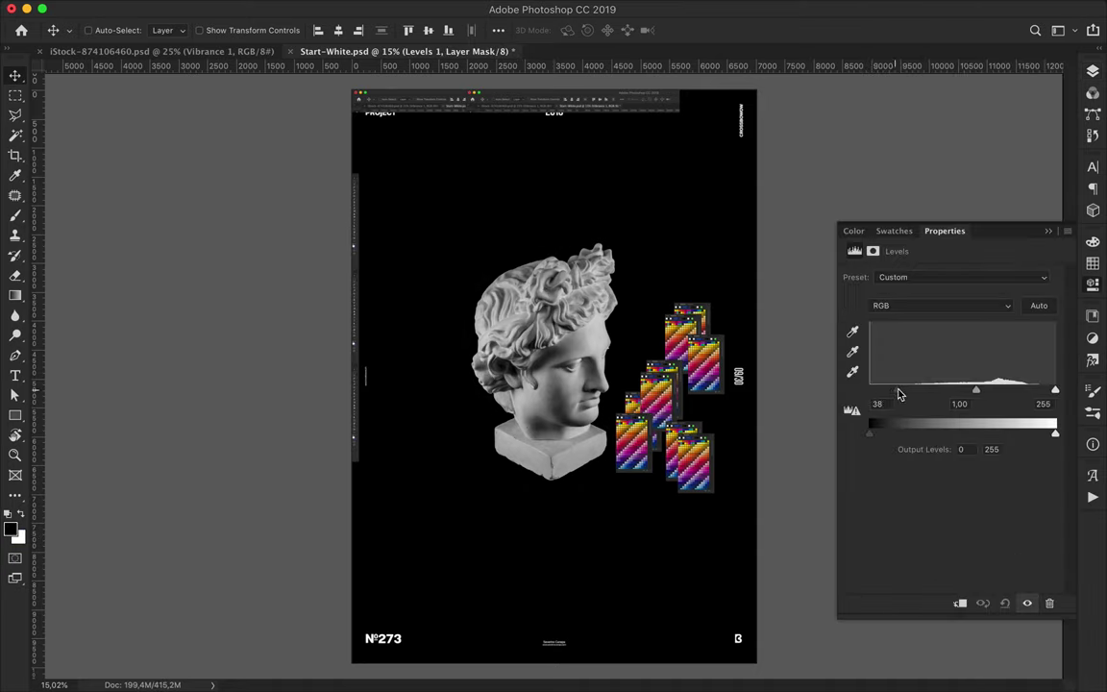
pyautogui.moveTo(1055, 389); pyautogui.dragTo(982, 389)
pyautogui.click(1092, 71)
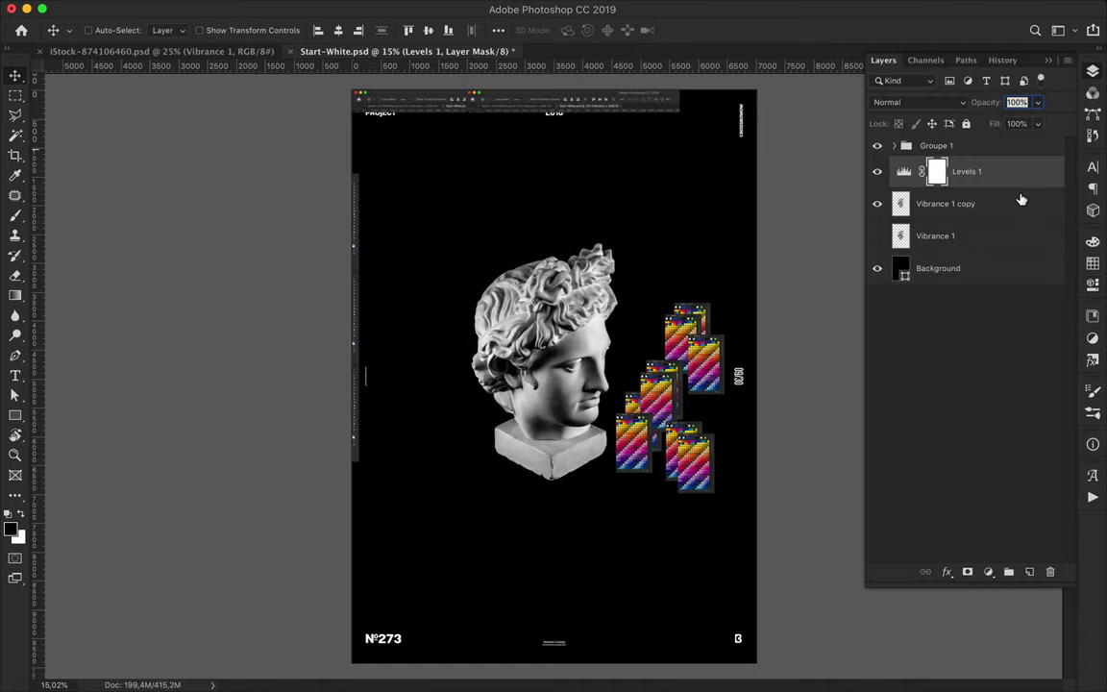
pyautogui.hotkey('ctrl', 'e')
# Step: Merge a second Levels adjustment with black input 65 into the bust copy
pyautogui.click(988, 572)
pyautogui.click(1009, 635)
pyautogui.moveTo(869, 389); pyautogui.dragTo(917, 392)
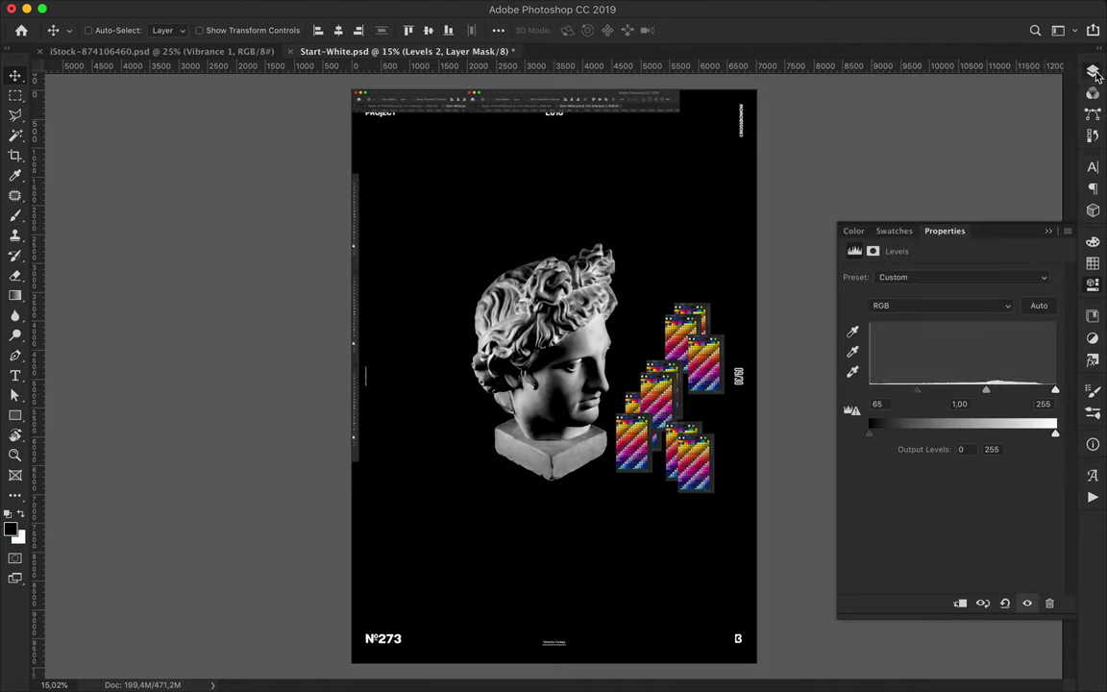
pyautogui.click(1092, 70)
pyautogui.hotkey('ctrl', 'e')
pyautogui.click(377, 8)
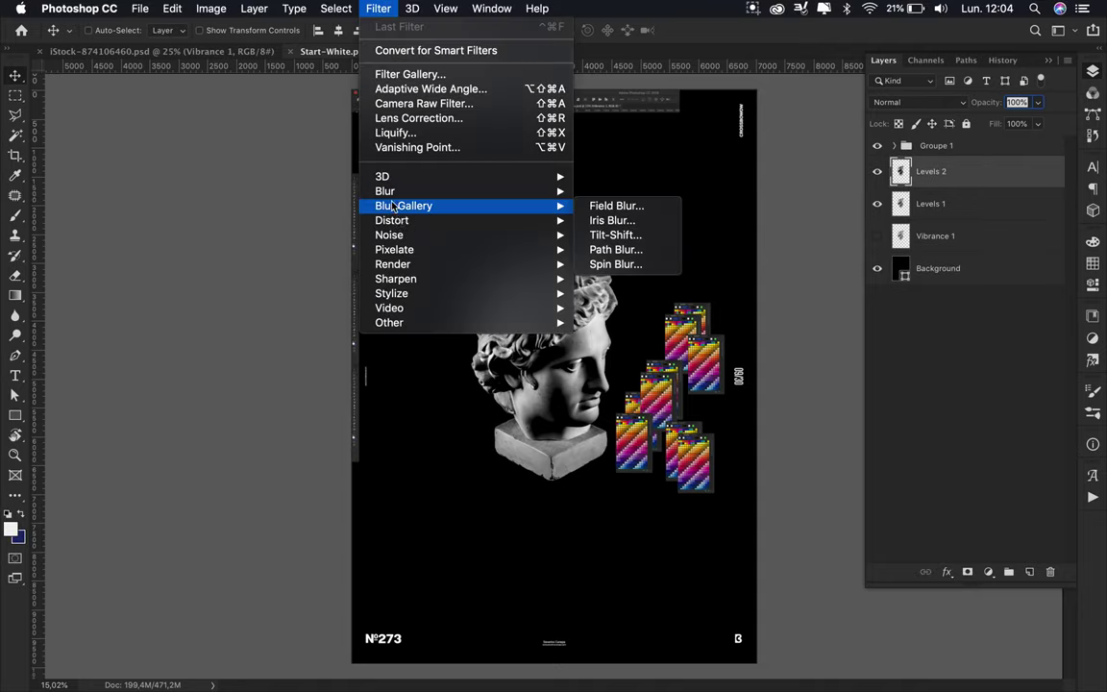
# Step: Apply Wave (82 generators, wavelength 744–995, amplitude 1–53, scale 9%/16%) and shift the copy upward
pyautogui.moveTo(391, 220)
pyautogui.click(598, 271)
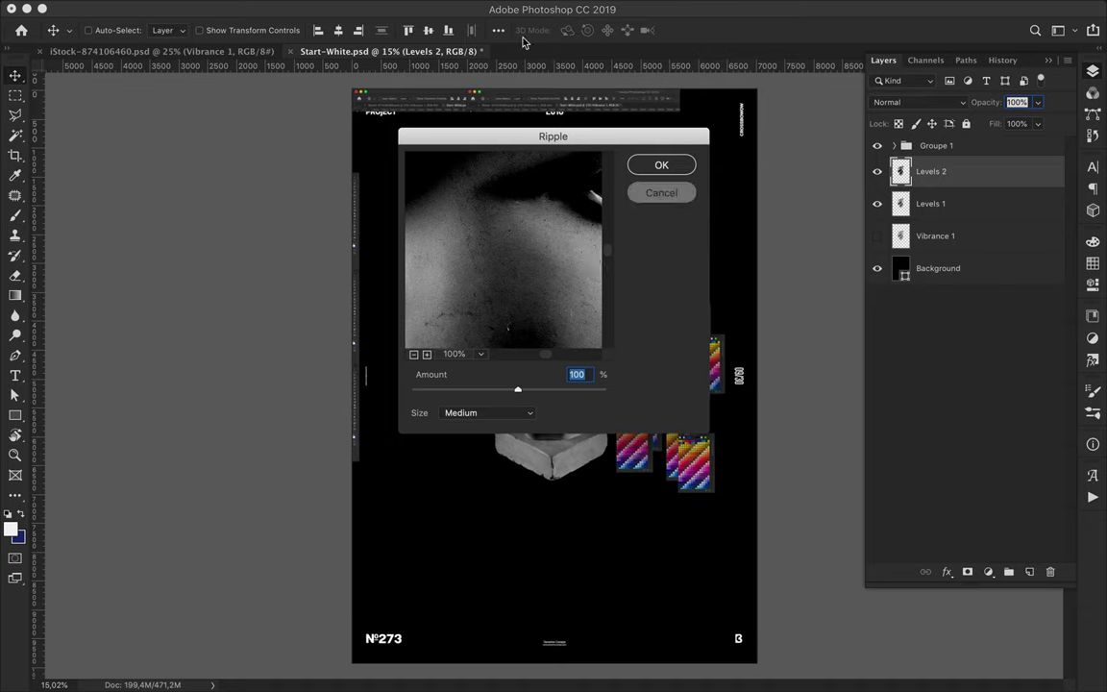
pyautogui.click(657, 198)
pyautogui.click(378, 8)
pyautogui.click(630, 322)
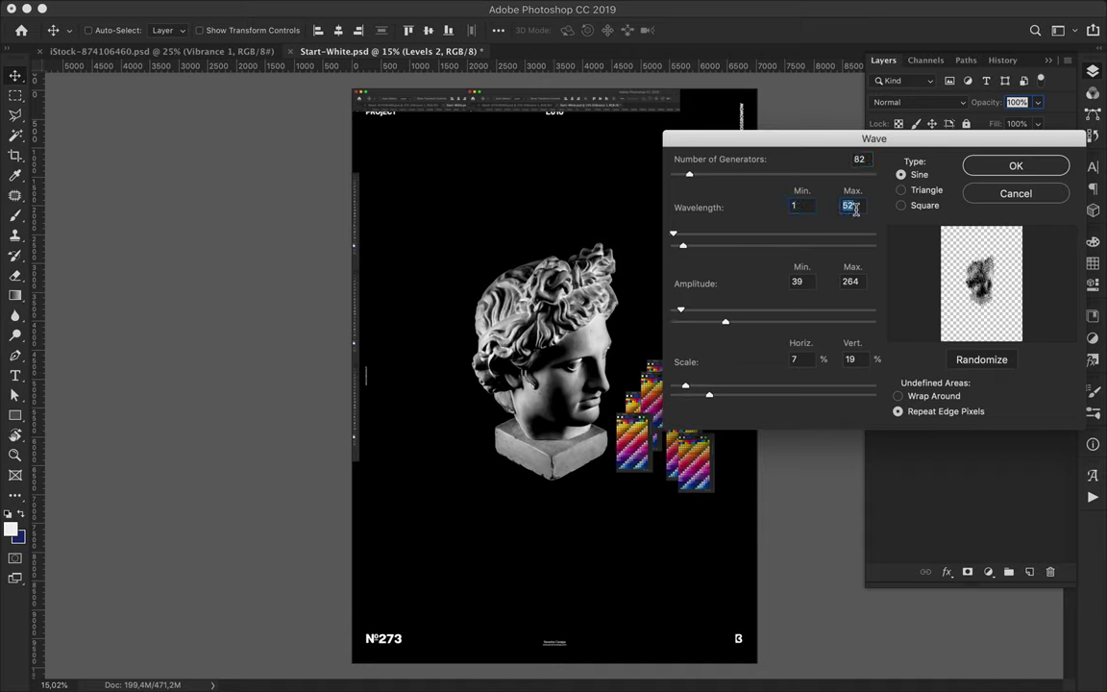
pyautogui.write('2')
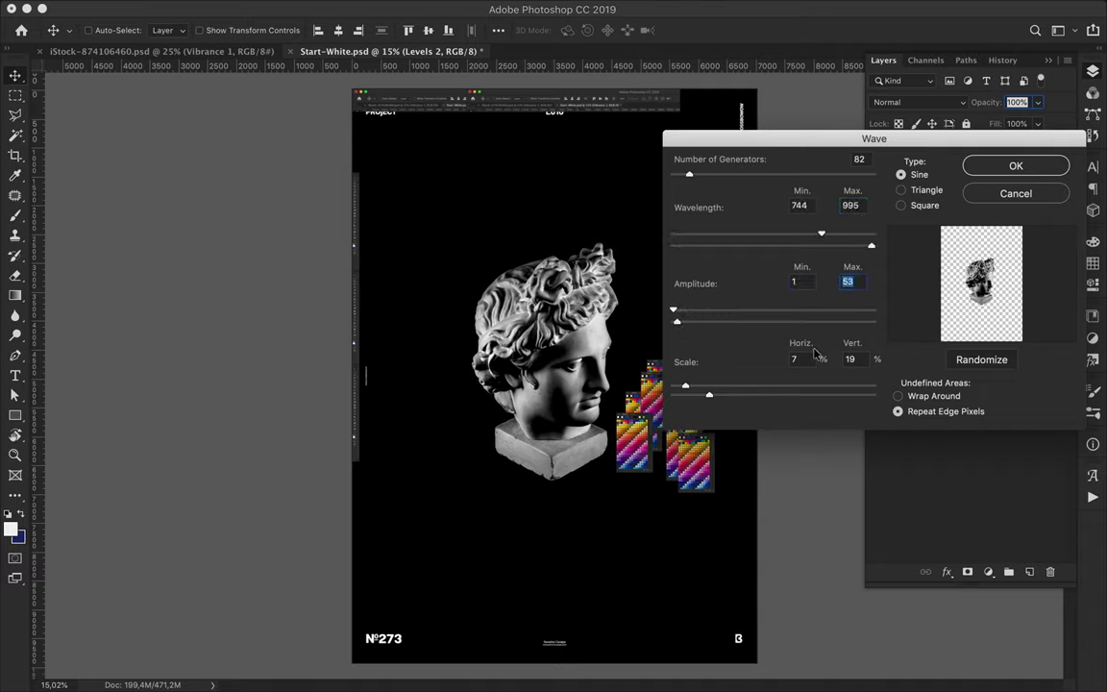
pyautogui.click(1020, 165)
pyautogui.moveTo(562, 382); pyautogui.dragTo(533, 274)
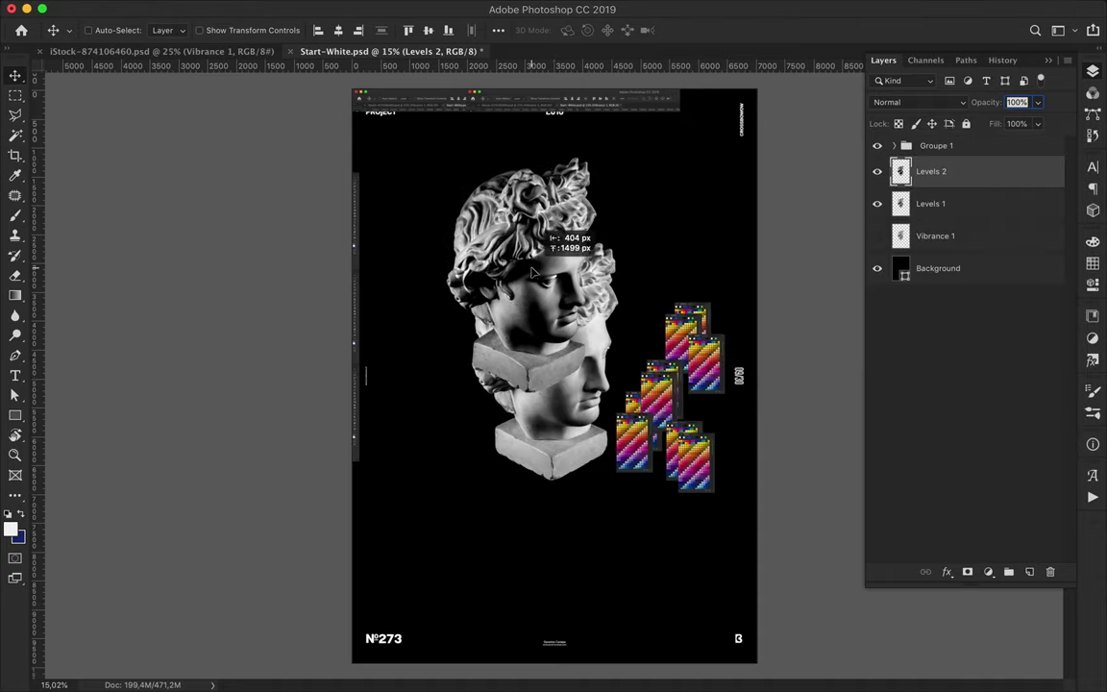
# Step: Remove cyan and yellow from the Neutrals in Selective Color, turning the head magenta
pyautogui.click(210, 8)
pyautogui.moveTo(219, 27)
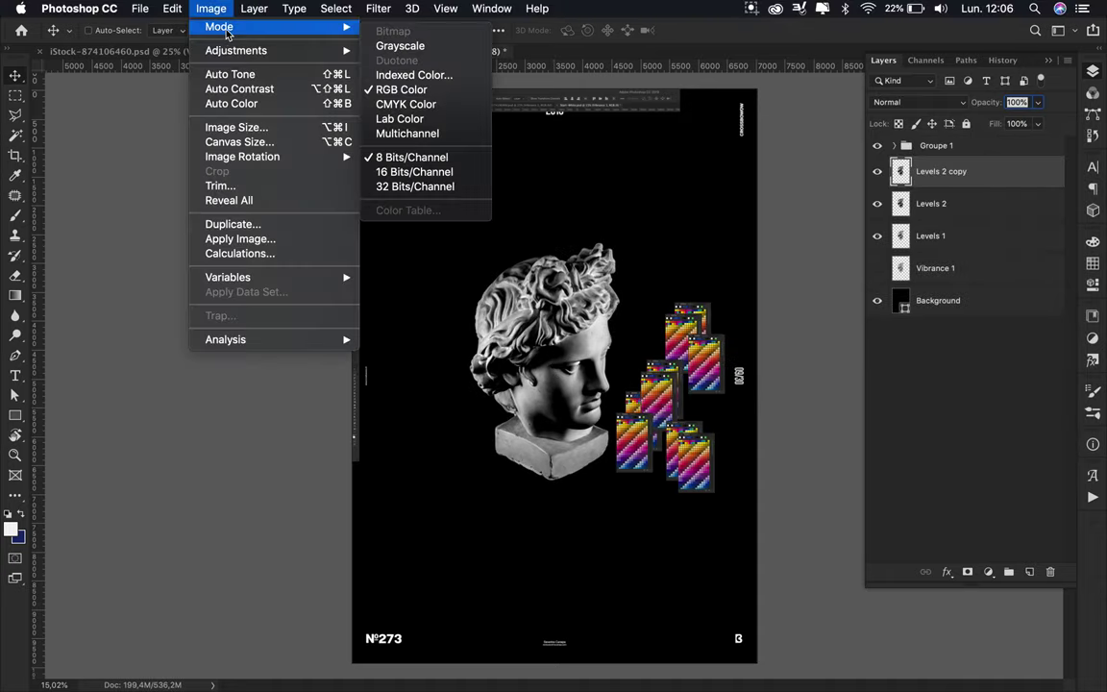
pyautogui.click(415, 288)
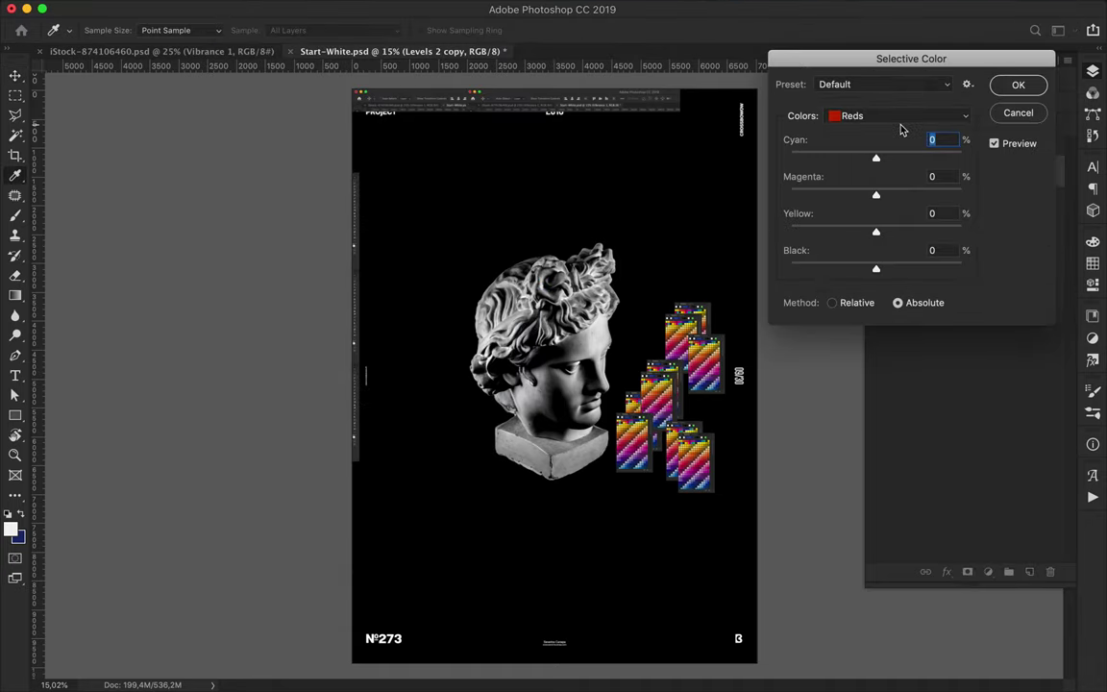
pyautogui.moveTo(875, 158); pyautogui.dragTo(789, 159)
pyautogui.moveTo(876, 232)
pyautogui.mouseDown()
pyautogui.moveTo(785, 230)
pyautogui.moveTo(864, 232)
pyautogui.mouseUp()
# Step: Set the Blacks to cyan -100, magenta and yellow +100, and black -100
pyautogui.click(914, 117)
pyautogui.click(914, 135)
pyautogui.moveTo(875, 157)
pyautogui.mouseDown()
pyautogui.moveTo(780, 160)
pyautogui.moveTo(990, 198)
pyautogui.mouseUp()
pyautogui.moveTo(875, 232); pyautogui.dragTo(1017, 236)
pyautogui.moveTo(962, 268)
pyautogui.mouseDown()
pyautogui.moveTo(790, 270)
pyautogui.moveTo(921, 270)
pyautogui.moveTo(810, 271)
pyautogui.mouseUp()
# Step: Shift the Whites to cyan +100 and magenta +62, adjust black, and apply
pyautogui.click(876, 116)
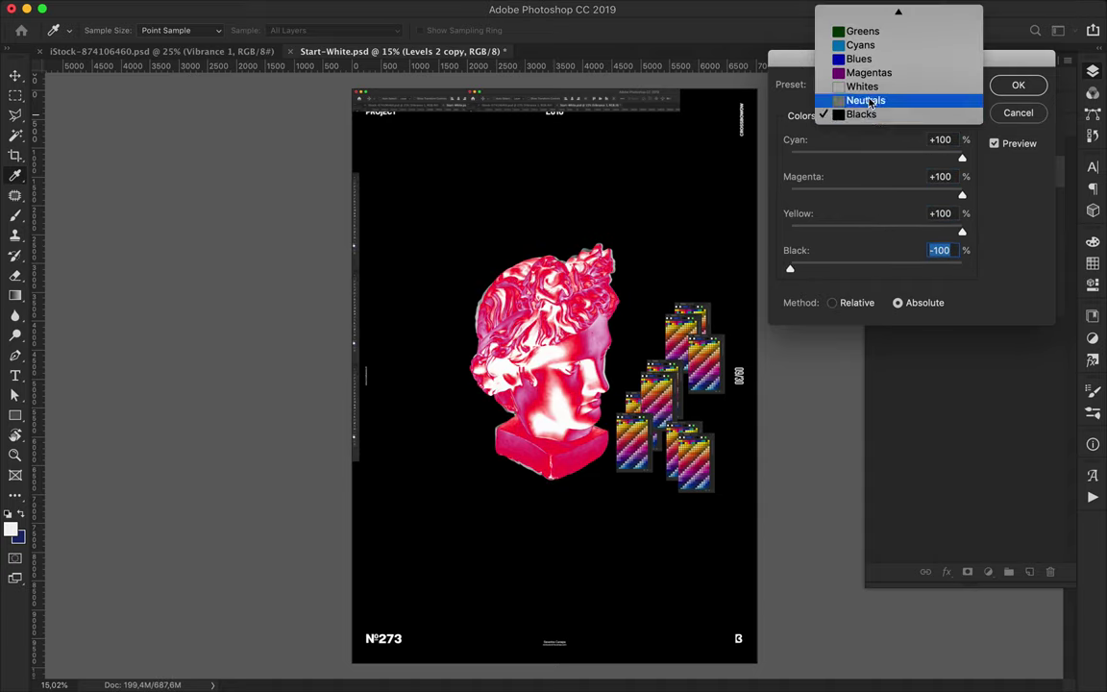
pyautogui.click(862, 86)
pyautogui.moveTo(872, 158); pyautogui.dragTo(961, 158)
pyautogui.moveTo(874, 196); pyautogui.dragTo(929, 197)
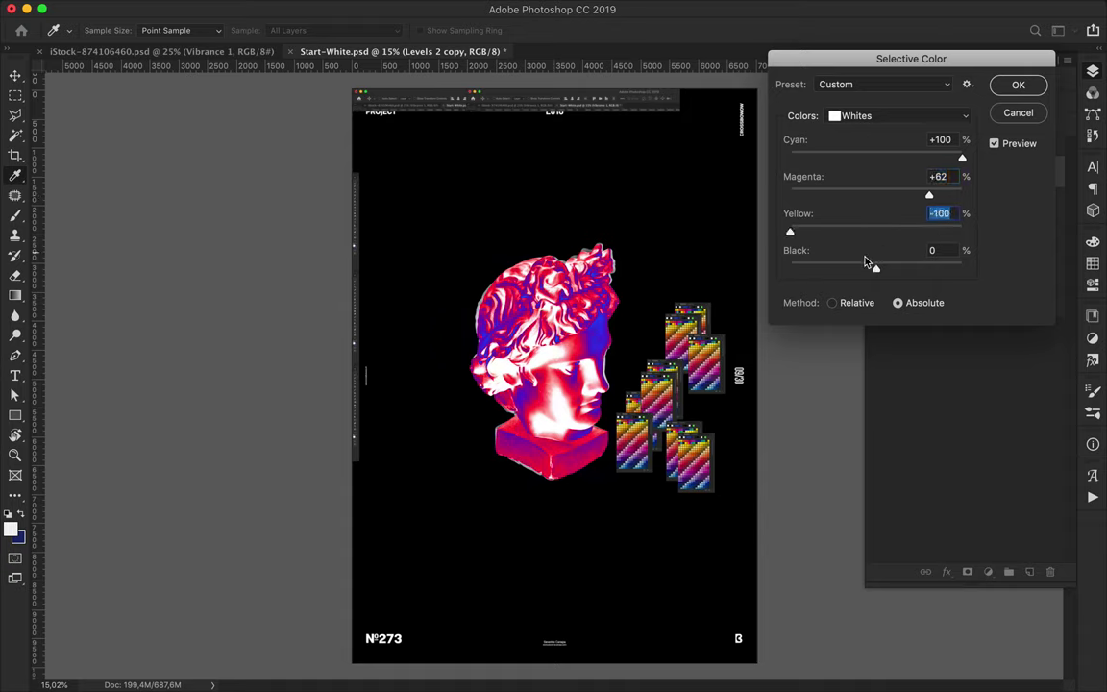
pyautogui.moveTo(825, 280); pyautogui.dragTo(862, 275)
pyautogui.click(1020, 86)
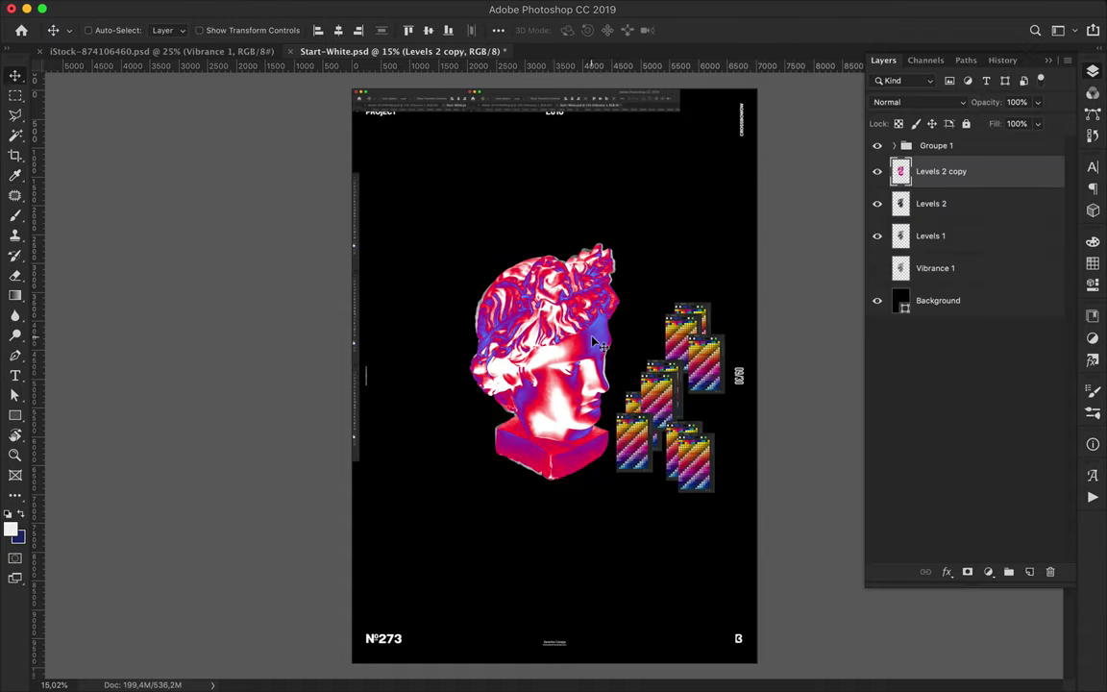
# Step: Keep the recoloured bust copy in Normal blend mode and hide it
pyautogui.click(907, 102)
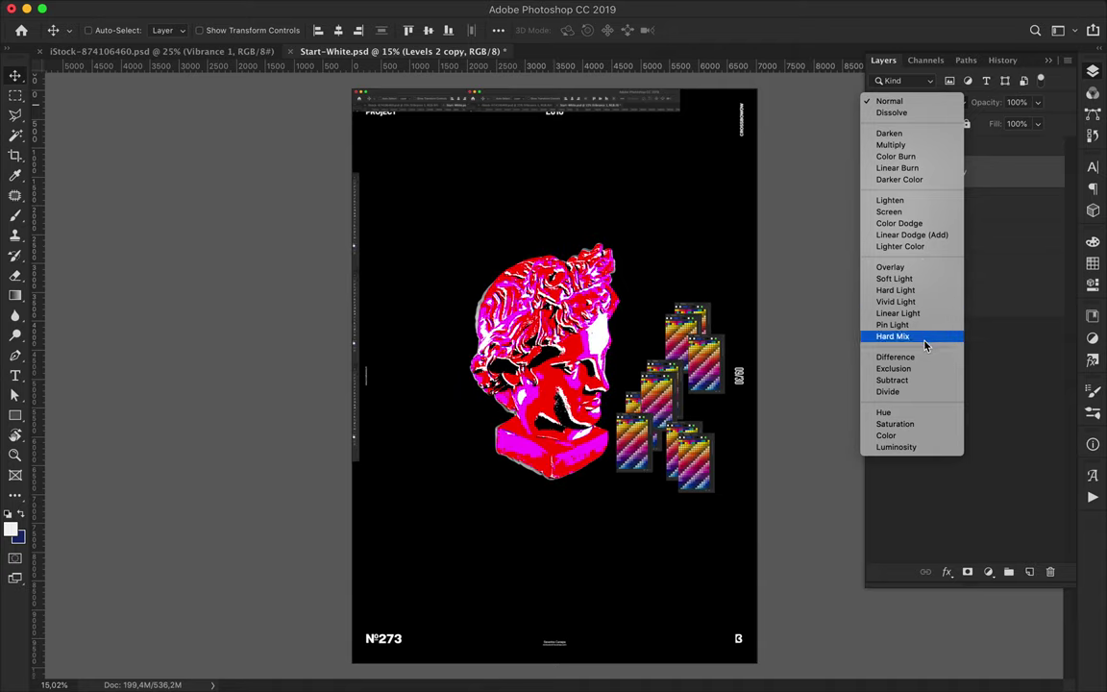
pyautogui.click(1002, 337)
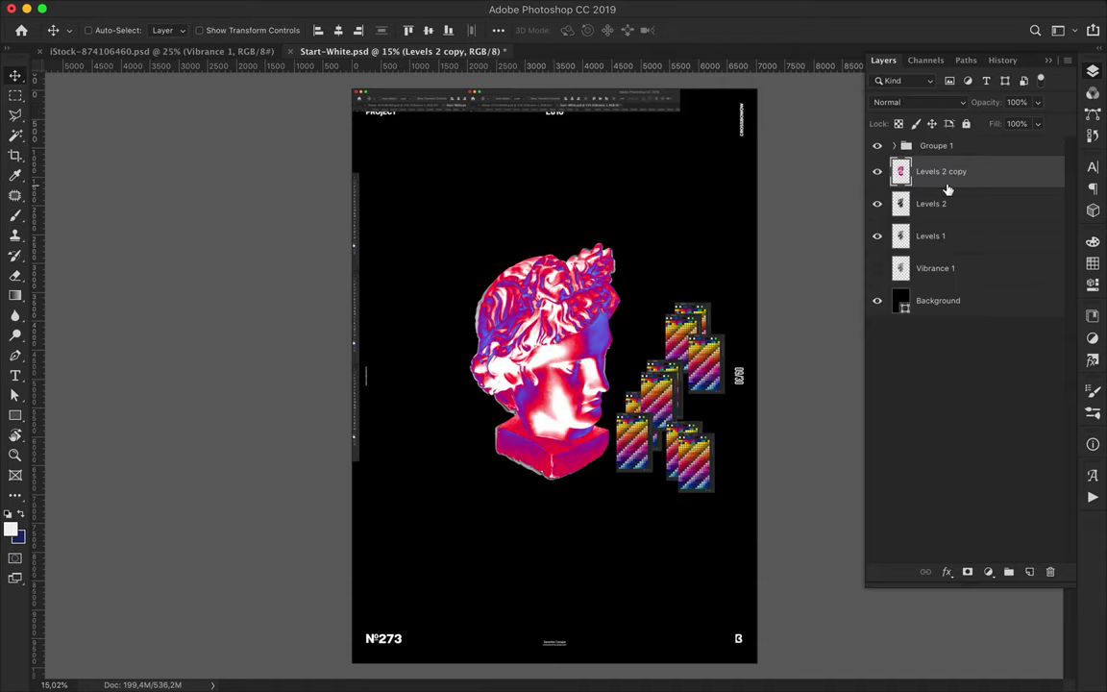
pyautogui.click(876, 171)
# Step: Move the Levels 2 and Levels 1 bust copies up and left onto the same spot
pyautogui.click(964, 212)
pyautogui.moveTo(510, 350); pyautogui.dragTo(427, 312)
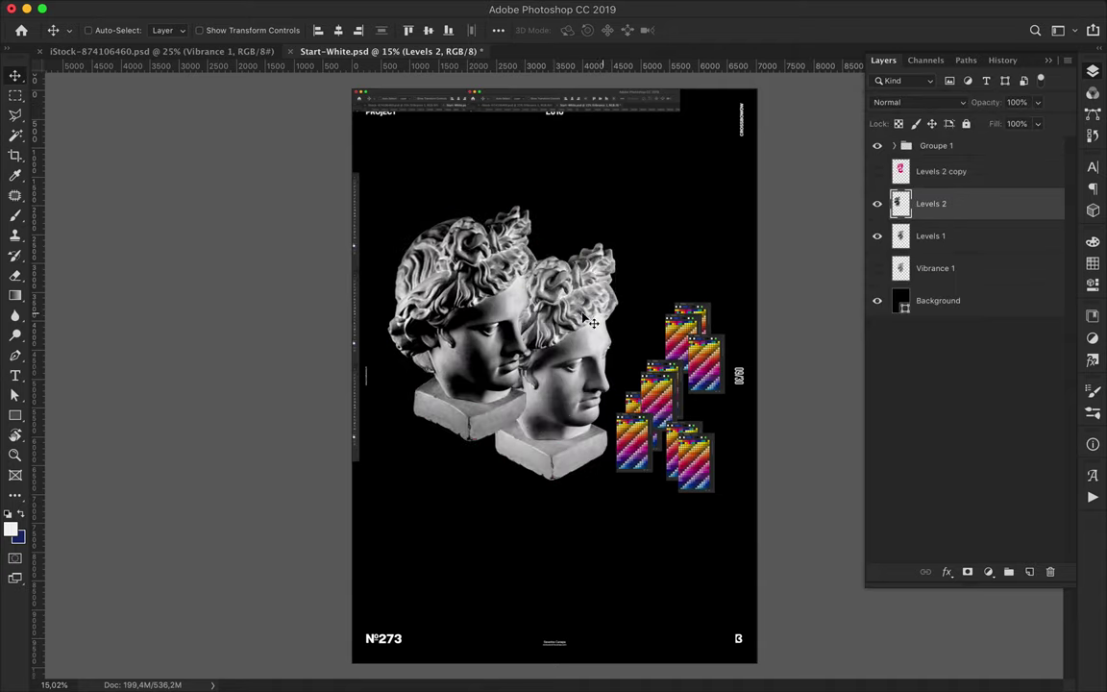
pyautogui.click(930, 236)
pyautogui.moveTo(598, 391); pyautogui.dragTo(516, 353)
pyautogui.click(963, 203)
pyautogui.moveTo(519, 281); pyautogui.dragTo(541, 248)
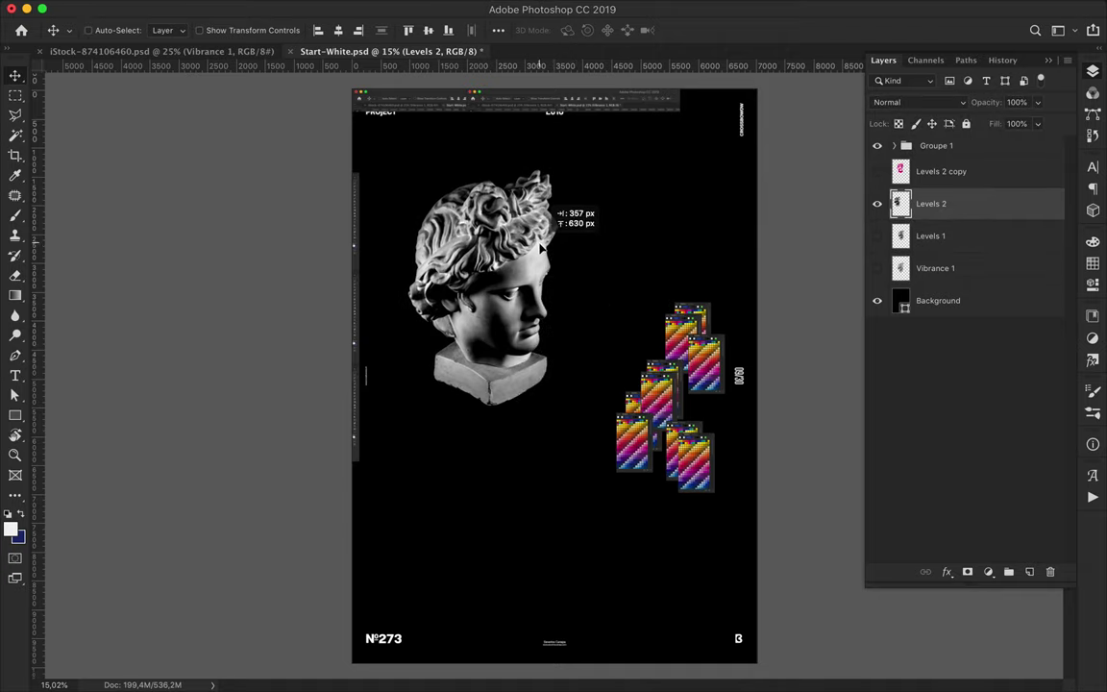
# Step: Copy a tall thin slice of the bust to its own layer and stretch it into a wide streak band
pyautogui.press('m')
pyautogui.moveTo(503, 176)
pyautogui.mouseDown()
pyautogui.moveTo(506, 304)
pyautogui.moveTo(779, 297)
pyautogui.mouseUp()
pyautogui.hotkey('ctrl', 'j')
pyautogui.hotkey('ctrl', 't')
pyautogui.moveTo(503, 297); pyautogui.dragTo(334, 296)
pyautogui.press('Return')
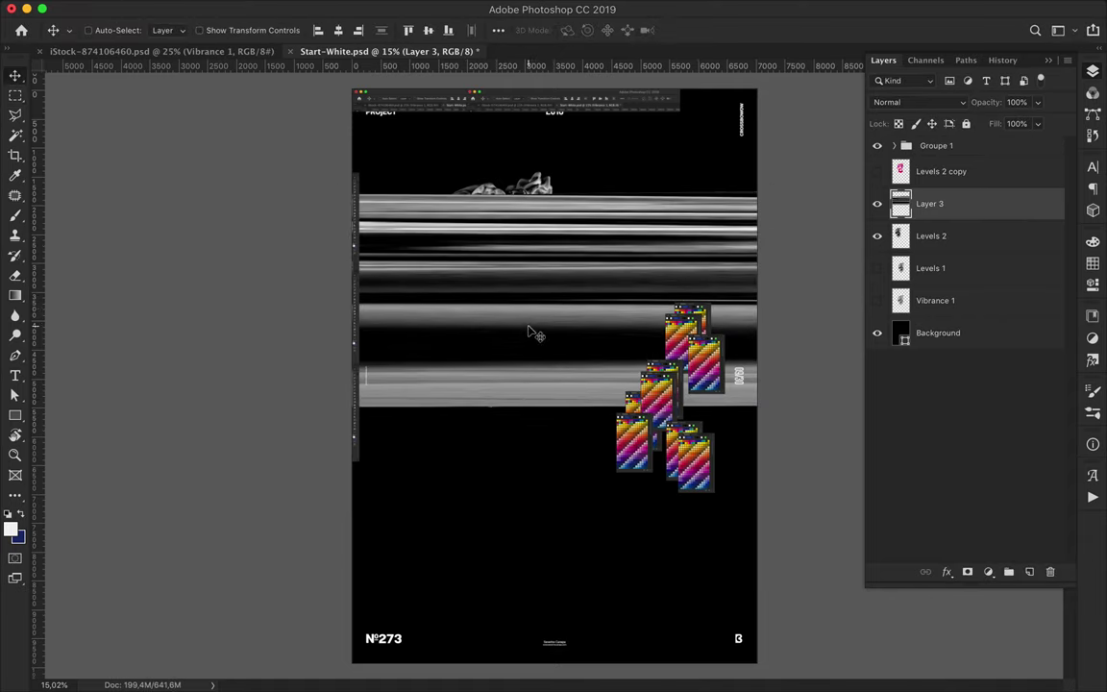
# Step: Spherize the band at 100%, then place it below the bust layers and lower on the poster
pyautogui.click(378, 10)
pyautogui.click(637, 294)
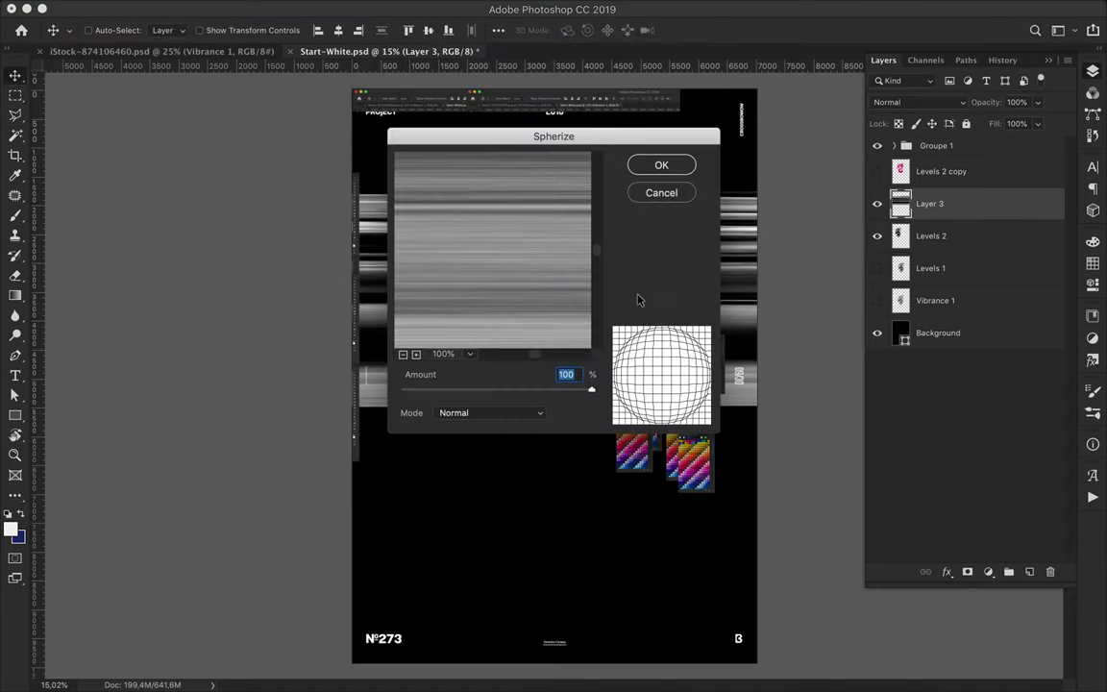
pyautogui.click(662, 164)
pyautogui.moveTo(929, 204); pyautogui.dragTo(969, 308)
pyautogui.moveTo(569, 206); pyautogui.dragTo(572, 469)
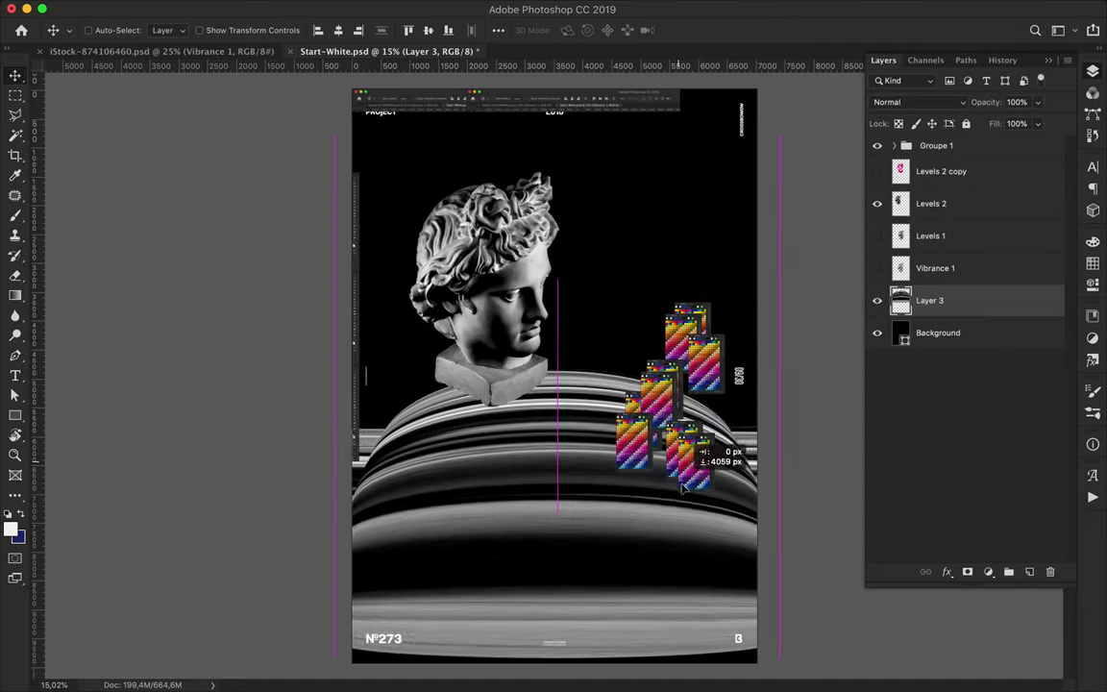
# Step: Shrink the dome band to fit the poster and duplicate it
pyautogui.hotkey('ctrl', 't')
pyautogui.moveTo(348, 615); pyautogui.dragTo(346, 585)
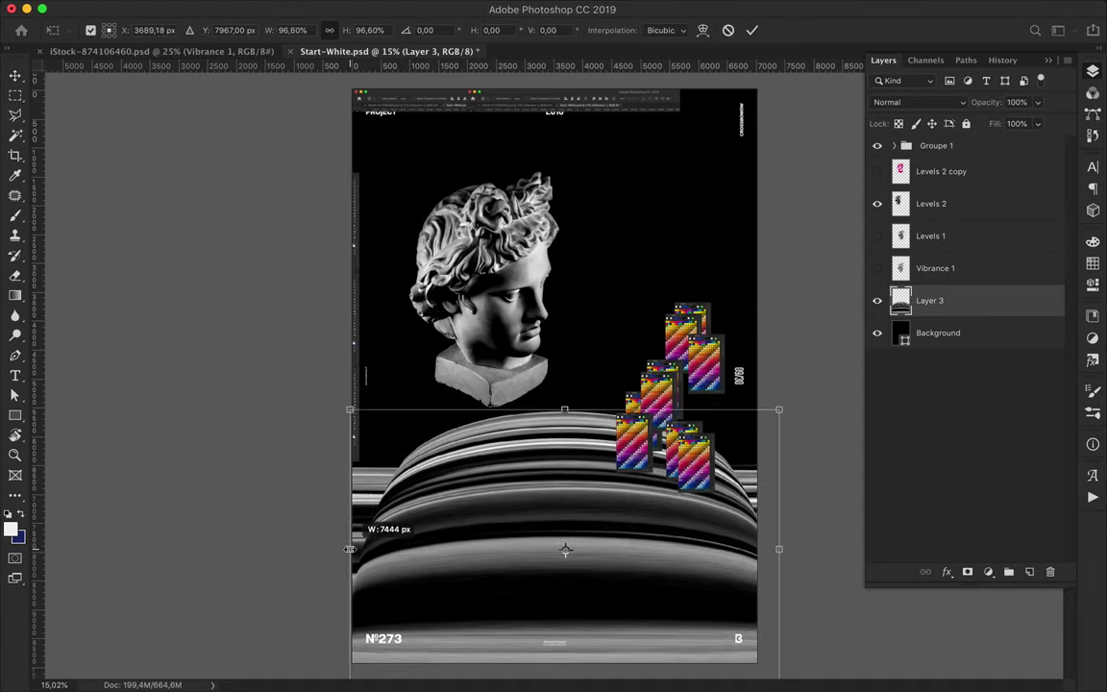
pyautogui.moveTo(780, 588); pyautogui.dragTo(761, 555)
pyautogui.press('Return')
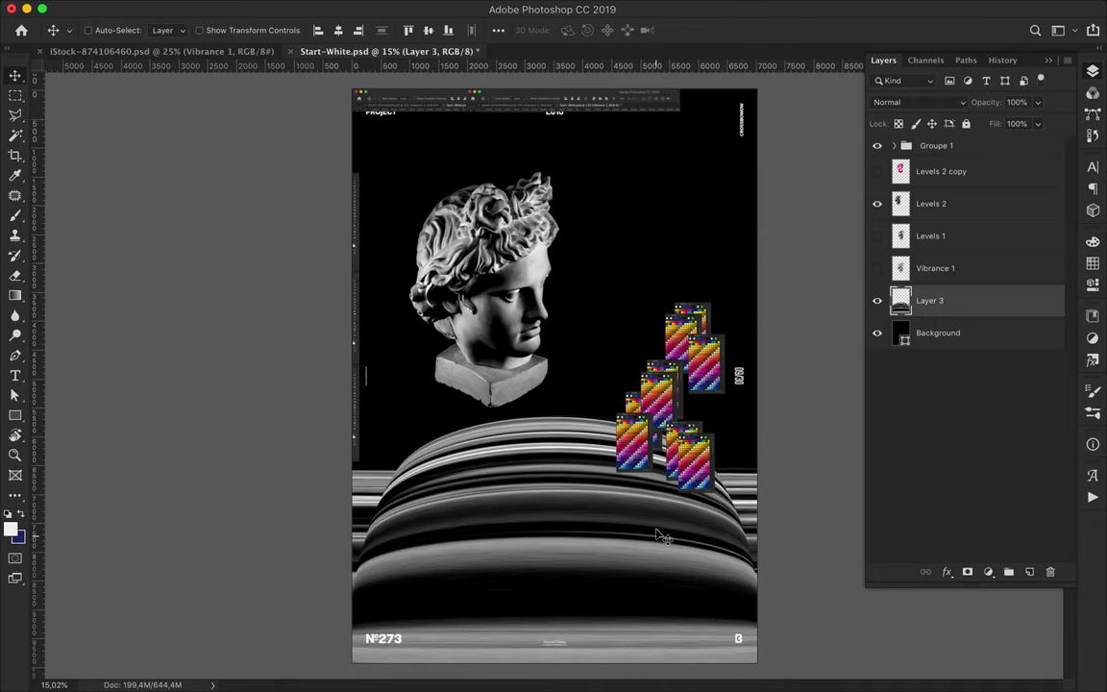
pyautogui.hotkey('ctrl', 'j')
pyautogui.click(411, 9)
pyautogui.click(619, 337)
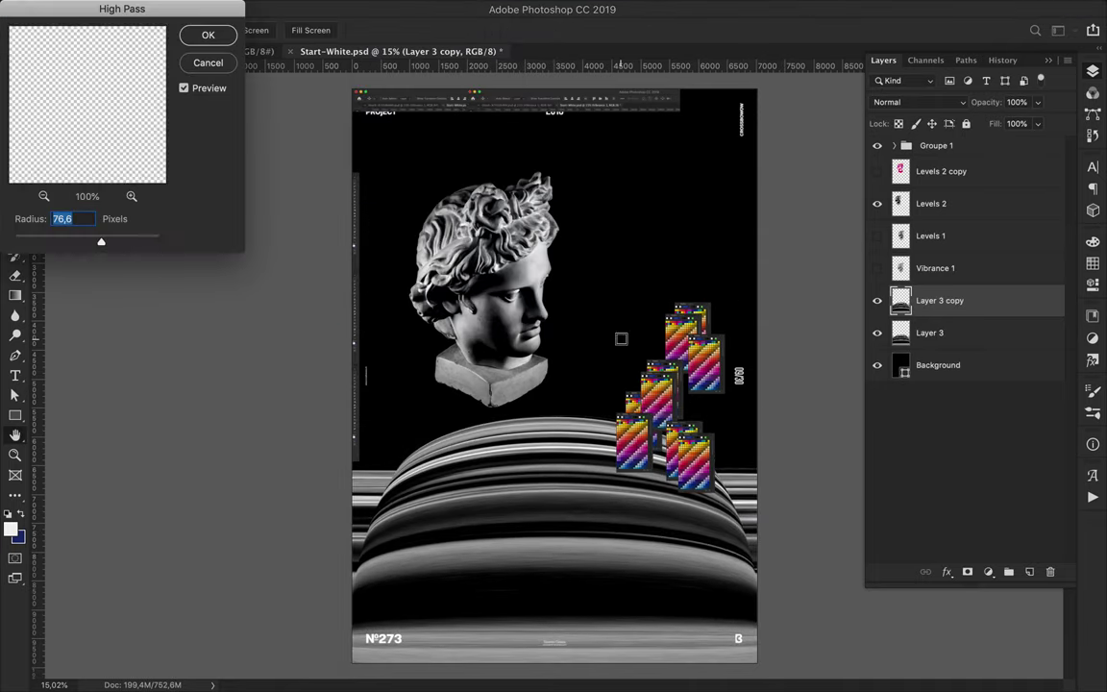
# Step: Apply a low-radius High Pass to Layer 3 copy in Linear Burn at 70% fill; enlarge one swatch tile
pyautogui.moveTo(98, 241)
pyautogui.mouseDown()
pyautogui.moveTo(58, 245)
pyautogui.moveTo(89, 245)
pyautogui.mouseUp()
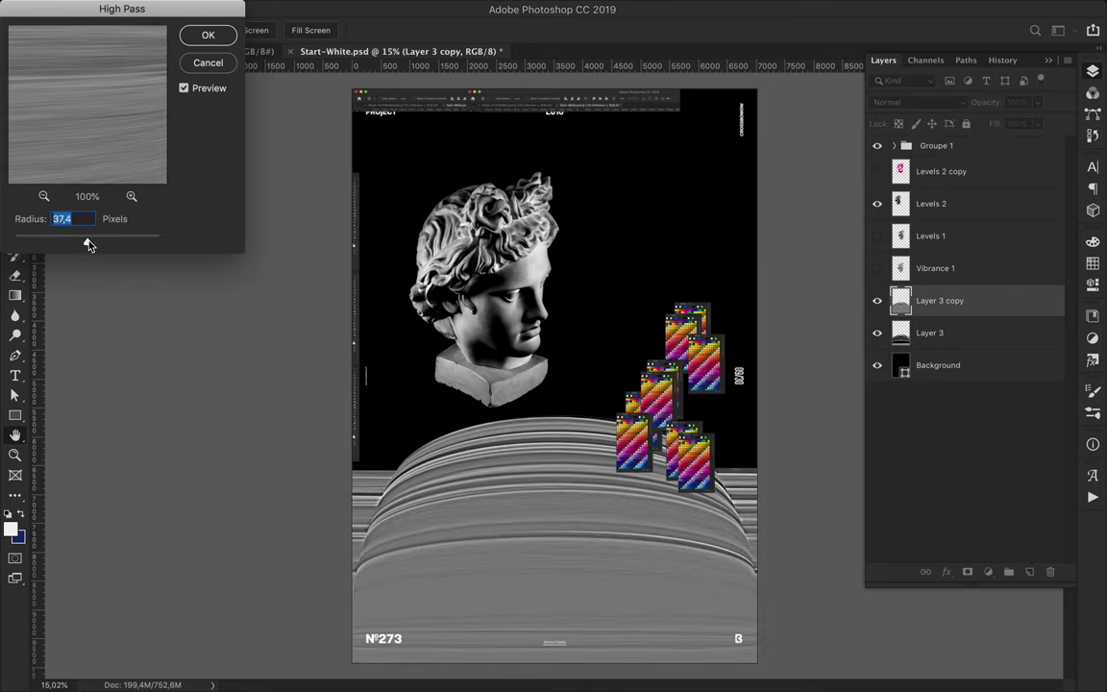
pyautogui.press('Return')
pyautogui.click(917, 102)
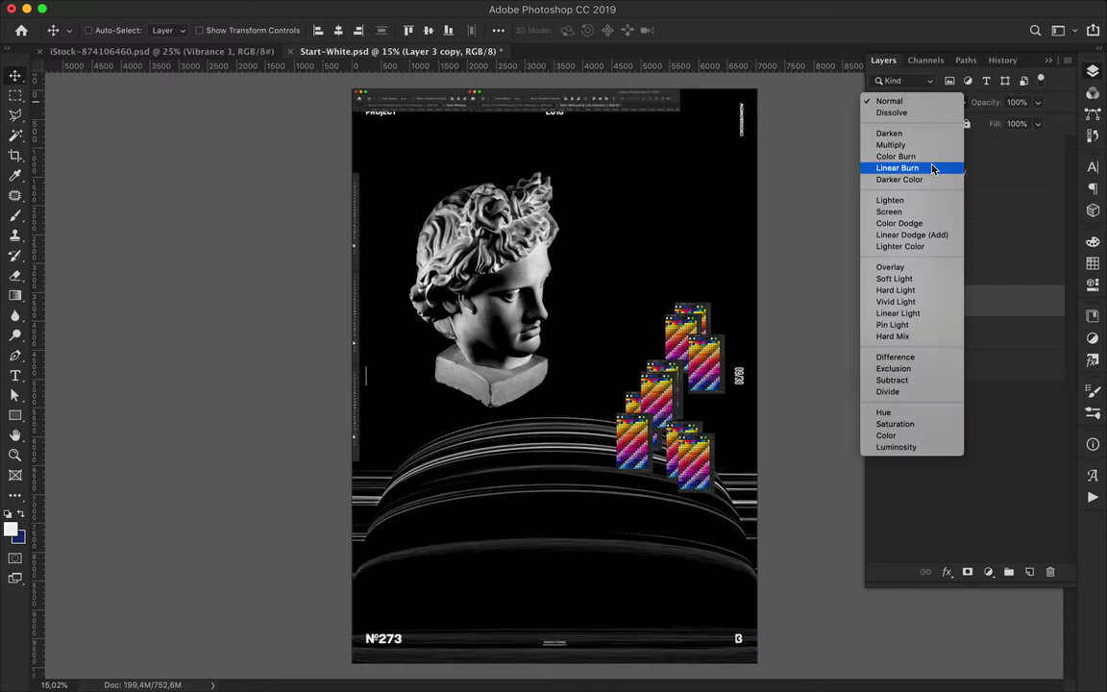
pyautogui.click(917, 165)
pyautogui.moveTo(1037, 123); pyautogui.dragTo(1021, 147)
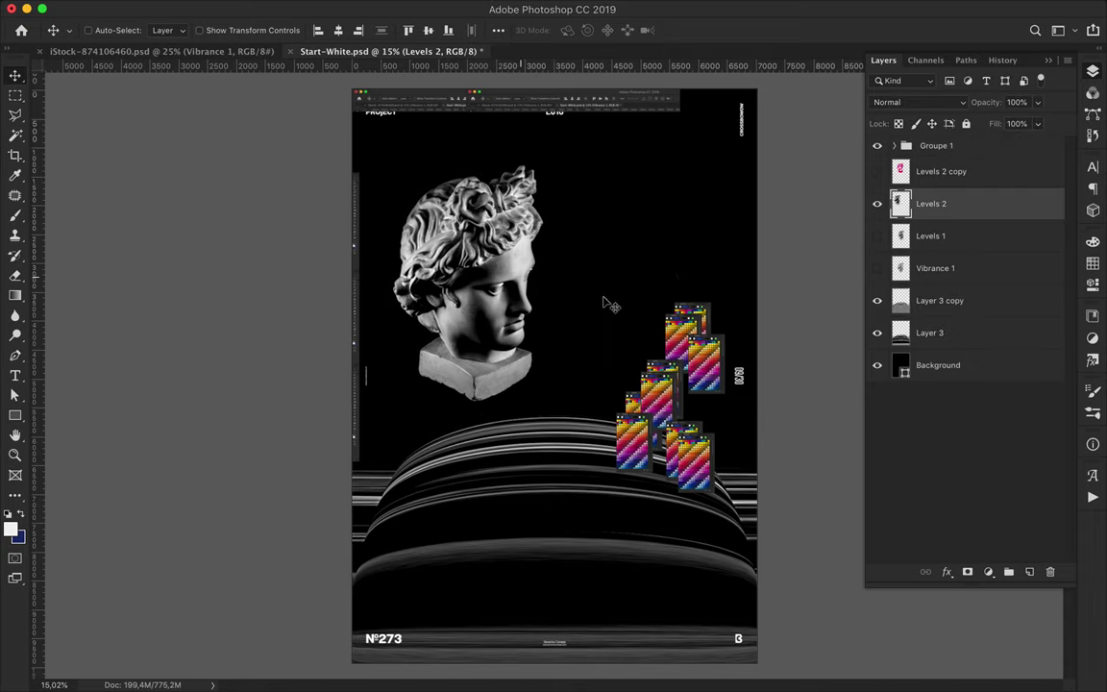
pyautogui.moveTo(634, 244); pyautogui.dragTo(716, 203)
pyautogui.press('Return')
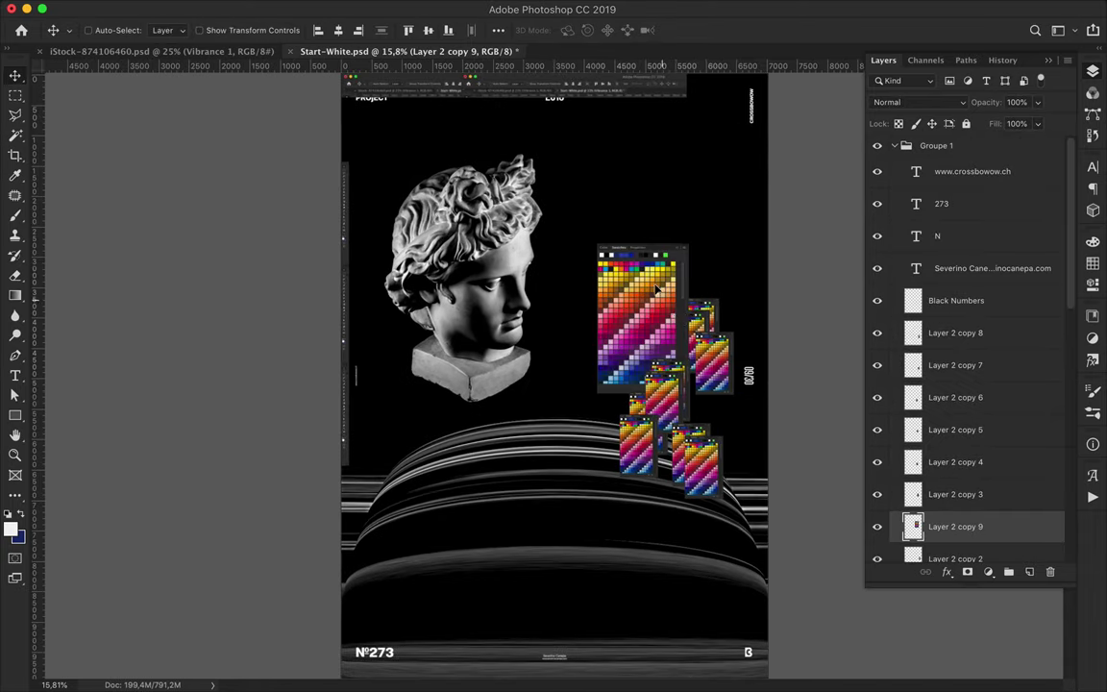
# Step: Pixelate the enlarged palette tile with a Mosaic of cell size 120
pyautogui.click(377, 7)
pyautogui.click(587, 325)
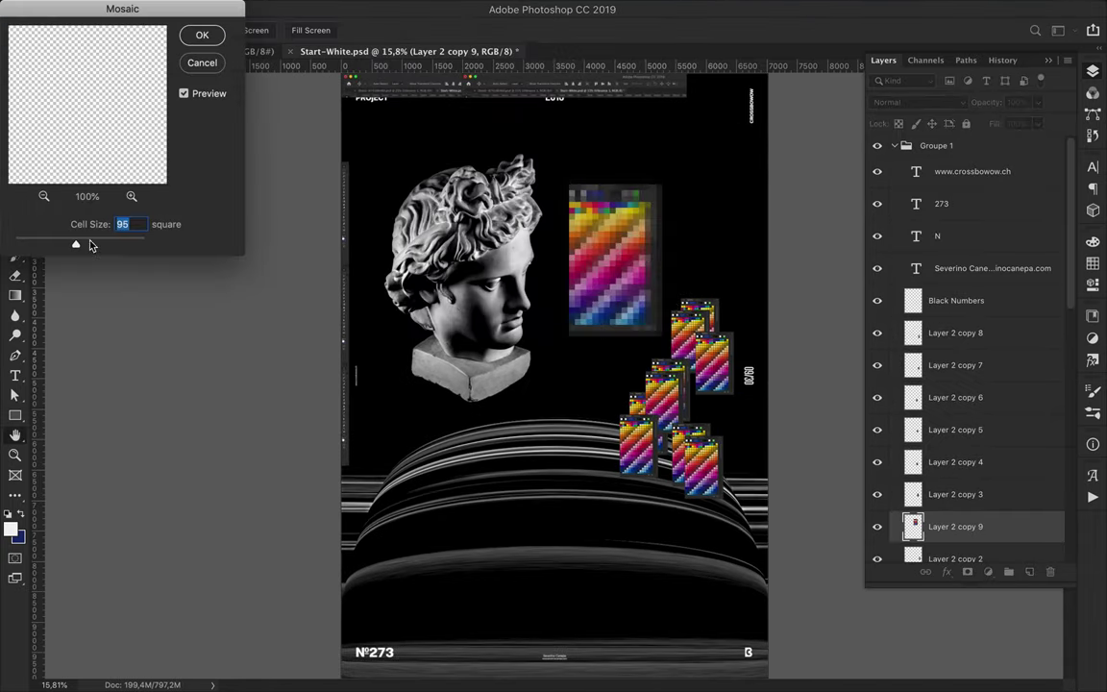
pyautogui.moveTo(90, 245); pyautogui.dragTo(93, 244)
pyautogui.press('Return')
# Step: Lay a copy of the tile over the bust's hair in Color mode and move the original up right
pyautogui.moveTo(615, 260)
pyautogui.mouseDown()
pyautogui.moveTo(413, 241)
pyautogui.moveTo(431, 233)
pyautogui.mouseUp()
pyautogui.click(917, 101)
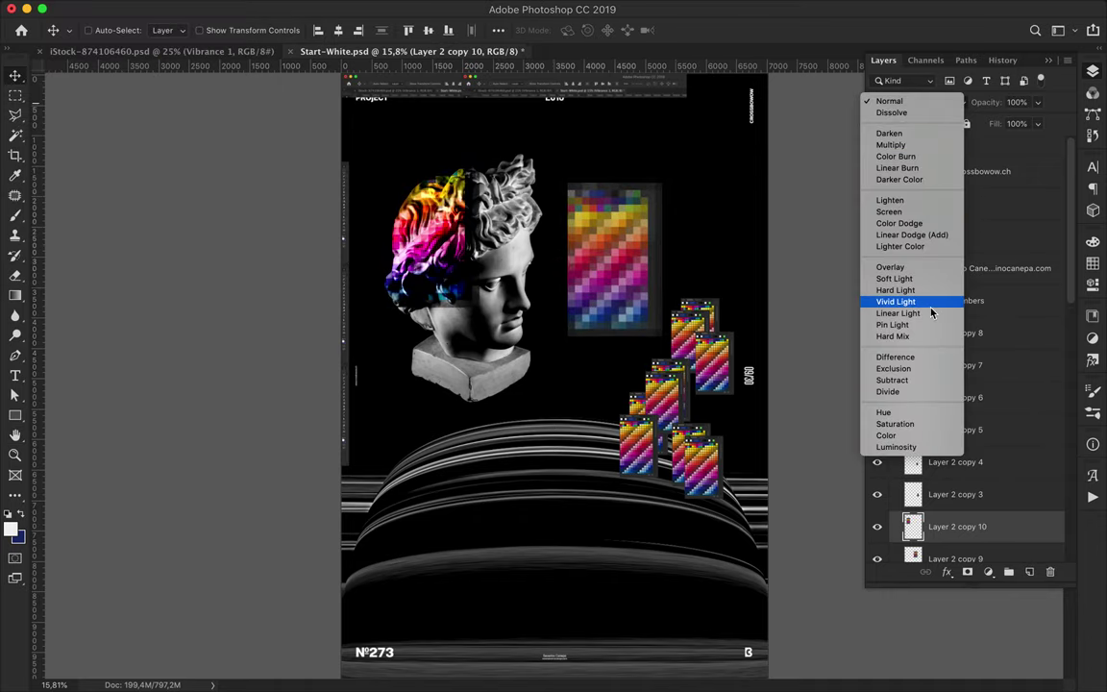
pyautogui.click(899, 436)
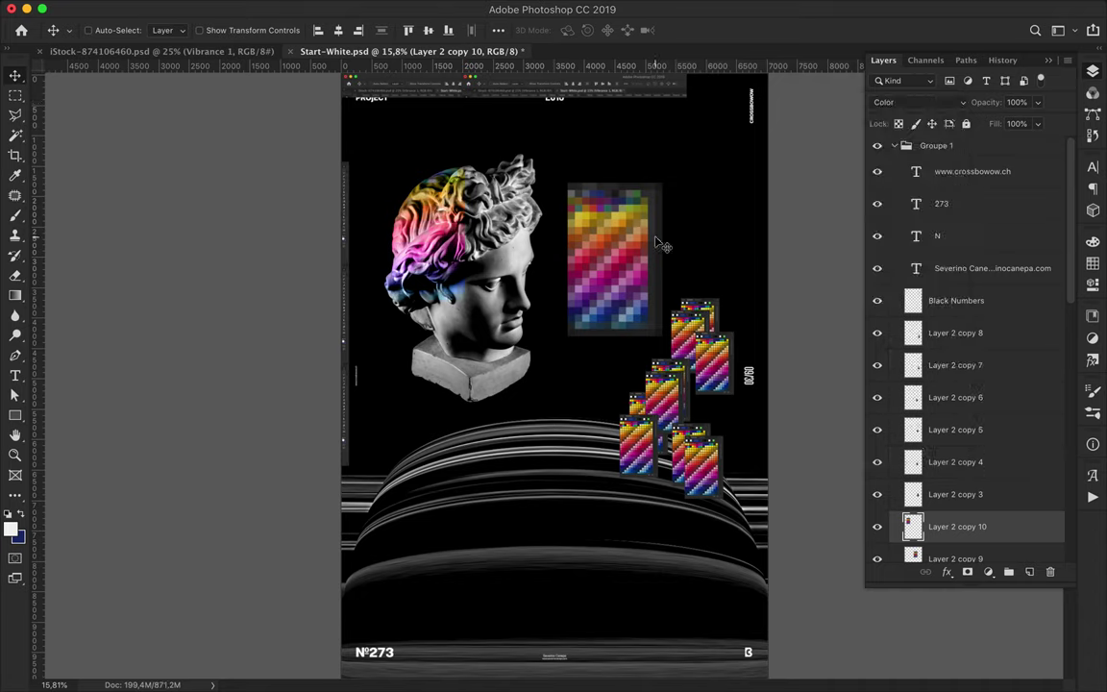
pyautogui.moveTo(608, 254)
pyautogui.mouseDown()
pyautogui.moveTo(669, 223)
pyautogui.moveTo(652, 214)
pyautogui.mouseUp()
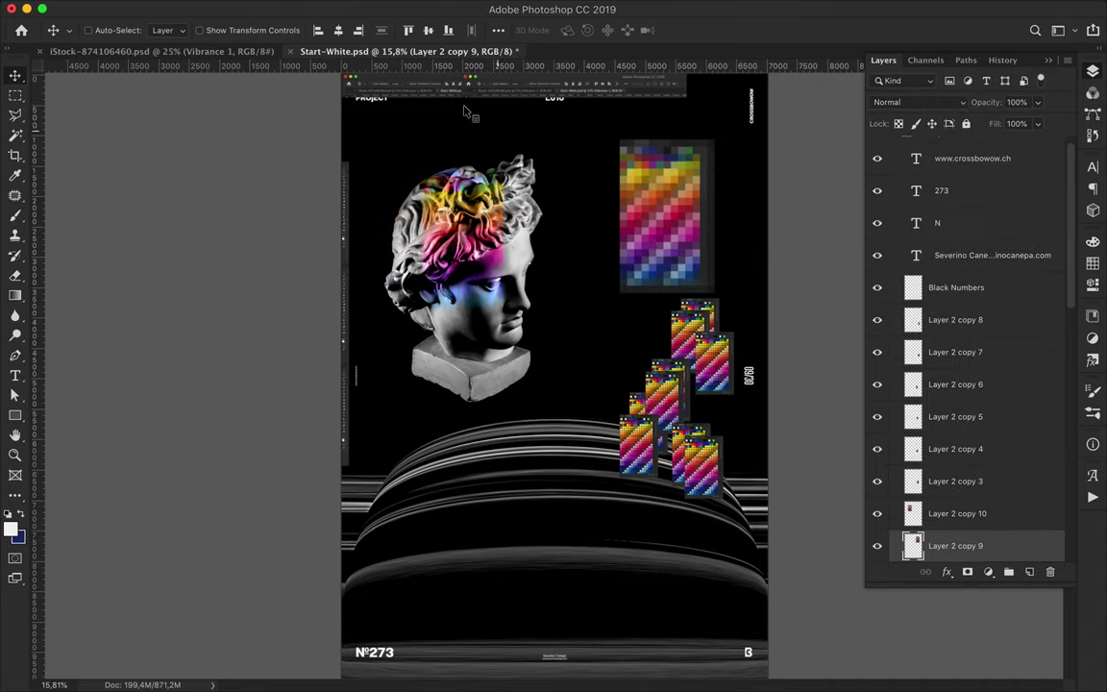
pyautogui.click(946, 460)
# Step: Apply the Mosaic filter to the screenshot strip along the top edge
pyautogui.click(378, 5)
pyautogui.click(407, 27)
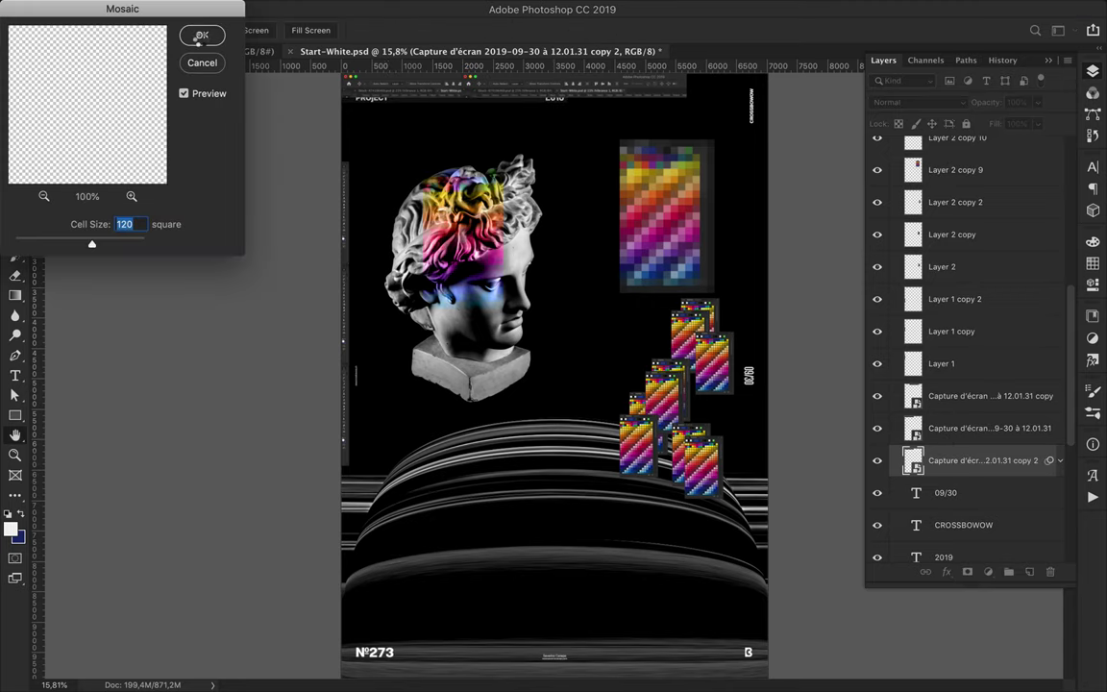
pyautogui.click(202, 34)
pyautogui.moveTo(432, 116); pyautogui.dragTo(430, 114)
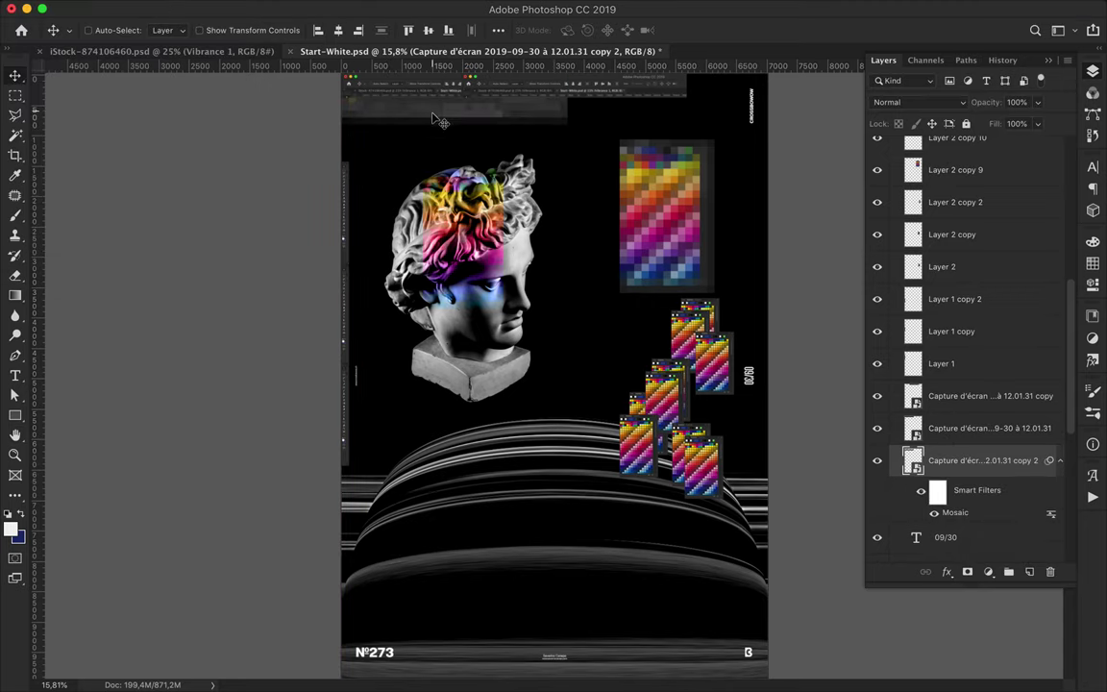
# Step: Duplicate the pixelated strip, rotate it 90 degrees, and move it to the right edge
pyautogui.hotkey('ctrl', 'j')
pyautogui.hotkey('ctrl', 't')
pyautogui.moveTo(567, 125)
pyautogui.mouseDown()
pyautogui.moveTo(468, 104)
pyautogui.moveTo(355, 197)
pyautogui.mouseUp()
pyautogui.press('Return')
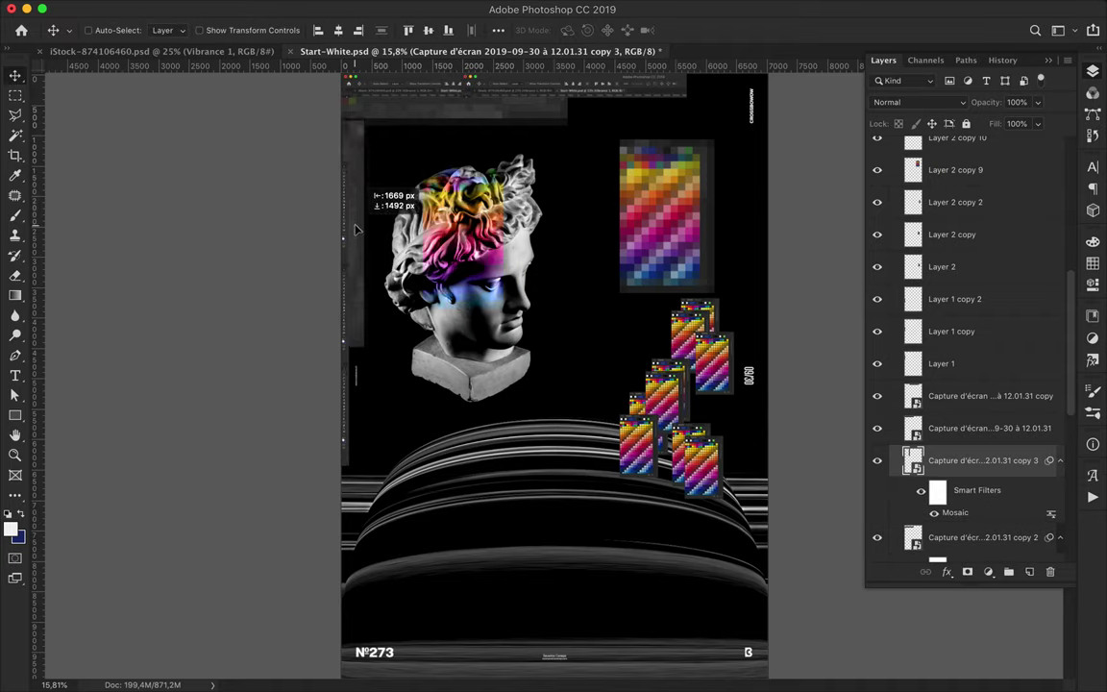
pyautogui.moveTo(672, 230)
pyautogui.mouseDown()
pyautogui.moveTo(769, 293)
pyautogui.moveTo(754, 290)
pyautogui.mouseUp()
pyautogui.hotkey('ctrl', '[')
pyautogui.hotkey('ctrl', '[')
pyautogui.hotkey('ctrl', '[')
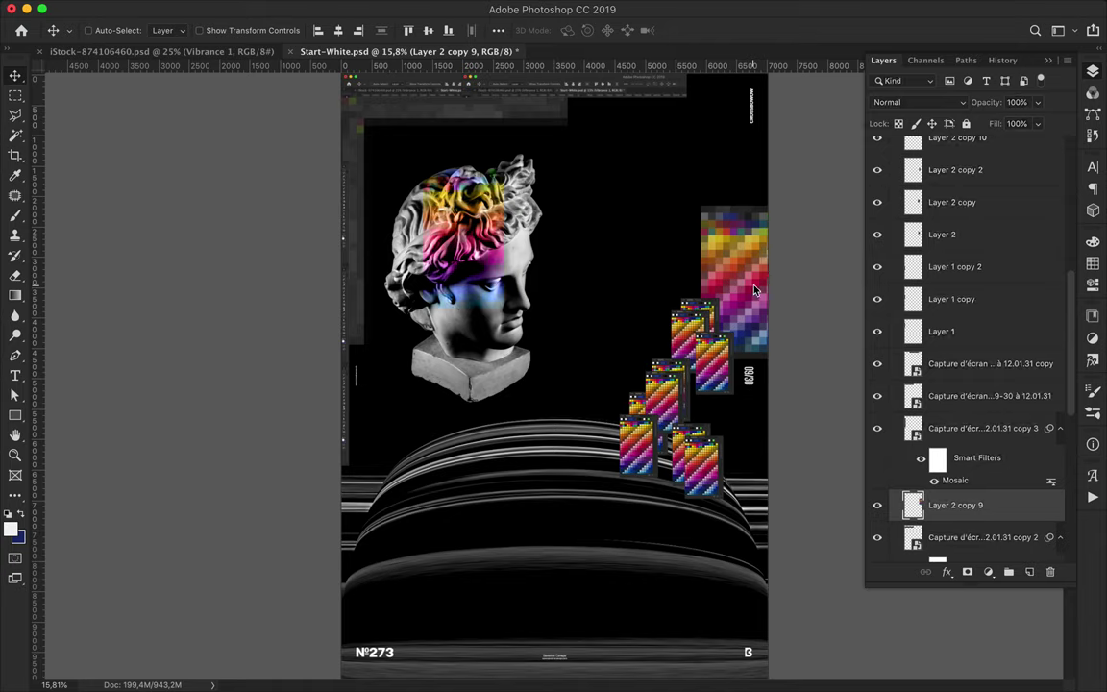
# Step: Copy and enlarge a pixelated screenshot block, placing it under the dome layers behind the bust's base
pyautogui.keyDown('ctrl'); pyautogui.click(508, 360); pyautogui.keyUp('ctrl')
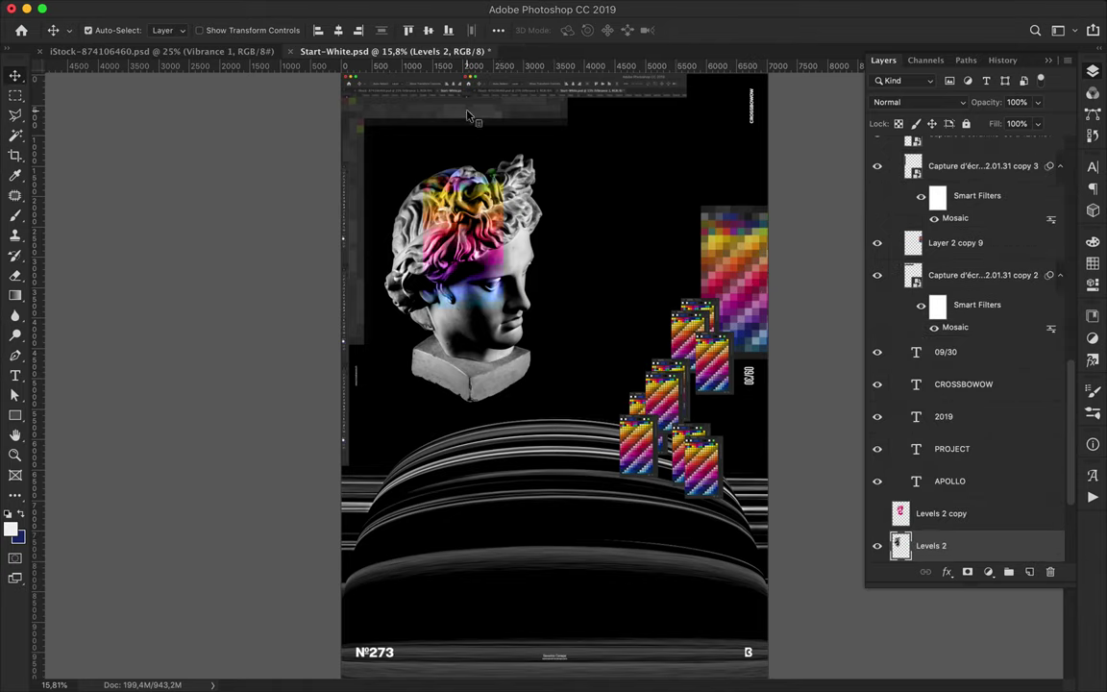
pyautogui.moveTo(468, 116); pyautogui.dragTo(566, 288)
pyautogui.hotkey('ctrl', 't')
pyautogui.moveTo(354, 277); pyautogui.dragTo(457, 277)
pyautogui.moveTo(567, 278)
pyautogui.mouseDown()
pyautogui.moveTo(558, 230)
pyautogui.moveTo(553, 413)
pyautogui.mouseUp()
pyautogui.press('Return')
pyautogui.moveTo(913, 276); pyautogui.dragTo(941, 490)
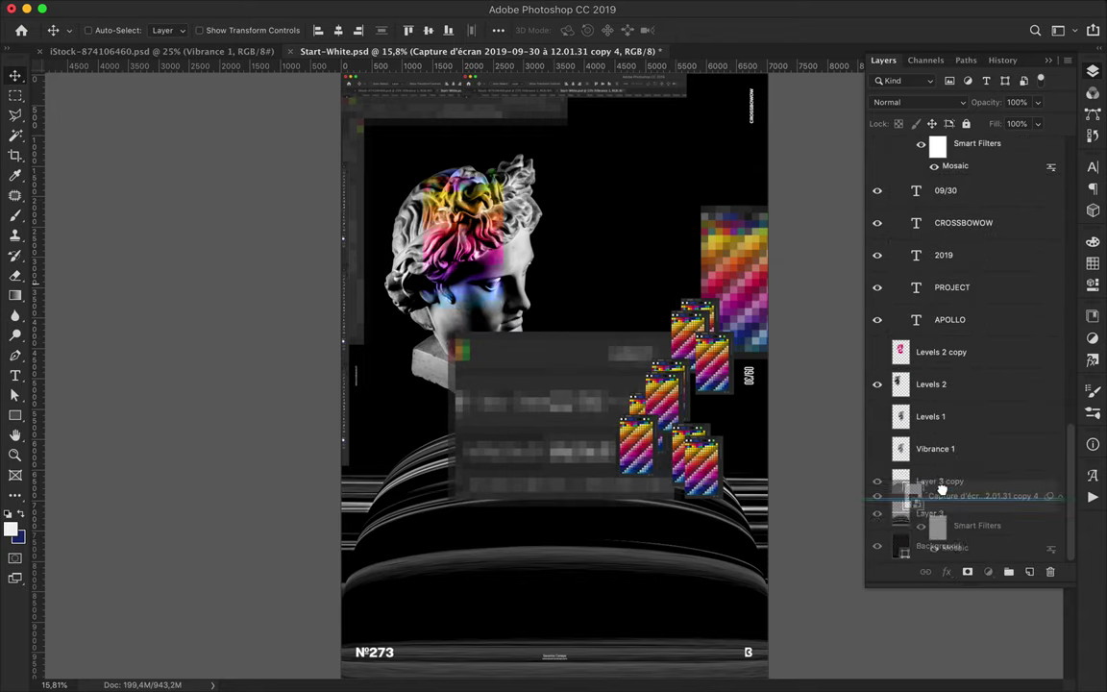
pyautogui.moveTo(964, 403); pyautogui.dragTo(951, 502)
pyautogui.moveTo(588, 384); pyautogui.dragTo(498, 429)
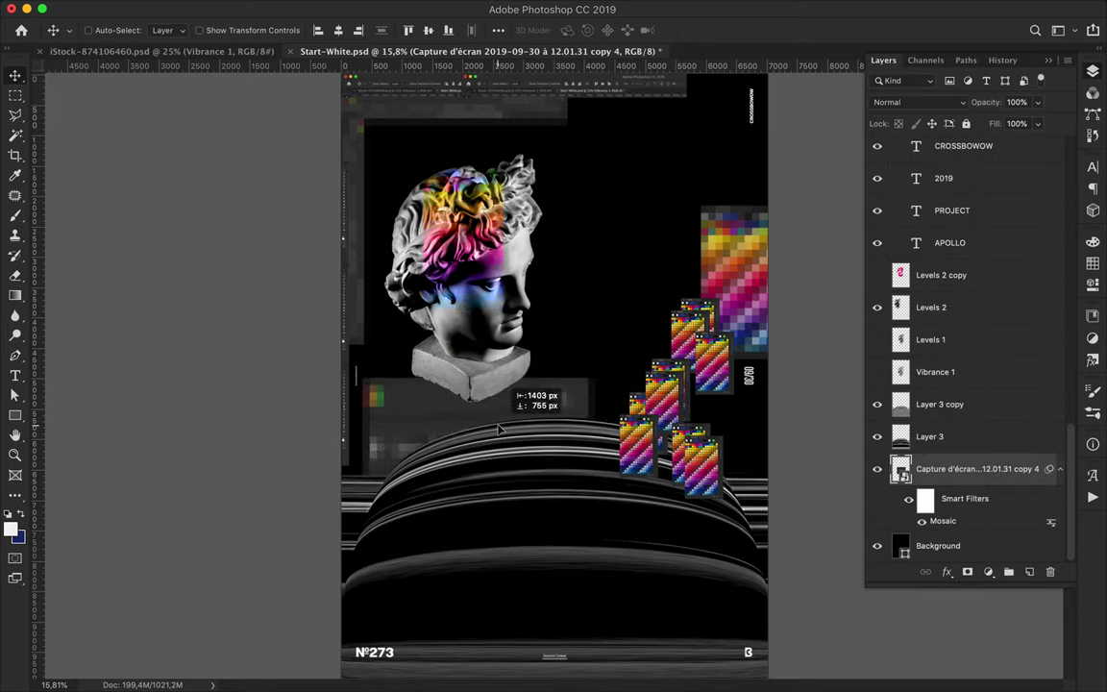
# Step: Copy the screenshot block to the bottom right, flipped and stretched
pyautogui.moveTo(512, 423)
pyautogui.mouseDown()
pyautogui.moveTo(736, 620)
pyautogui.moveTo(702, 660)
pyautogui.mouseUp()
pyautogui.hotkey('ctrl', 't')
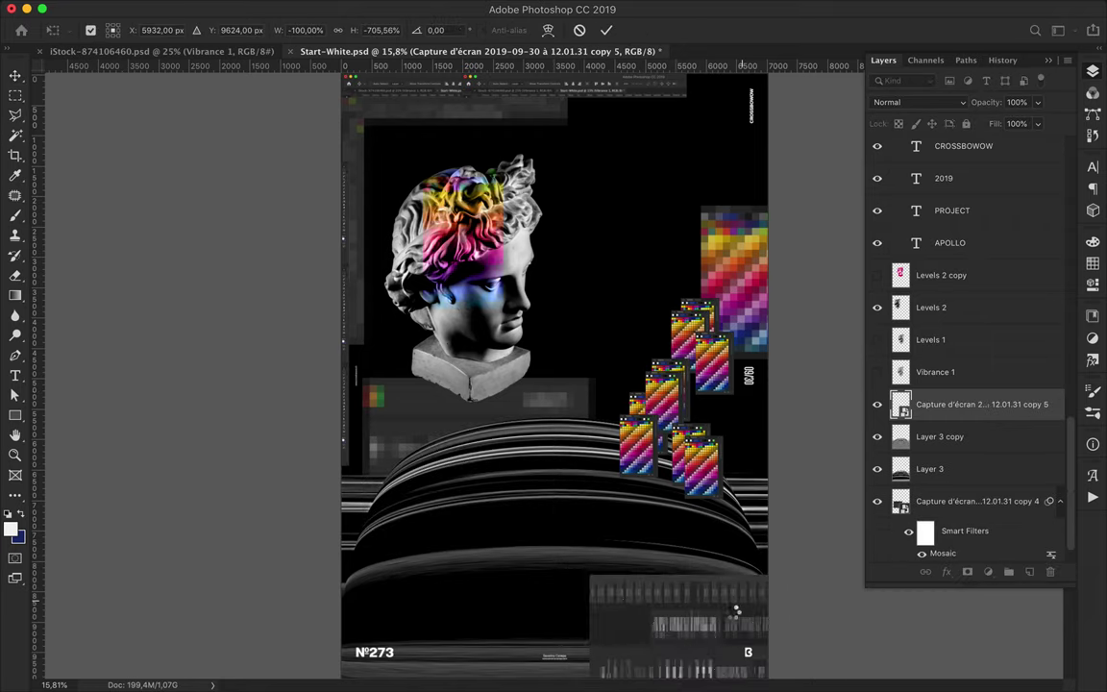
pyautogui.press('Return')
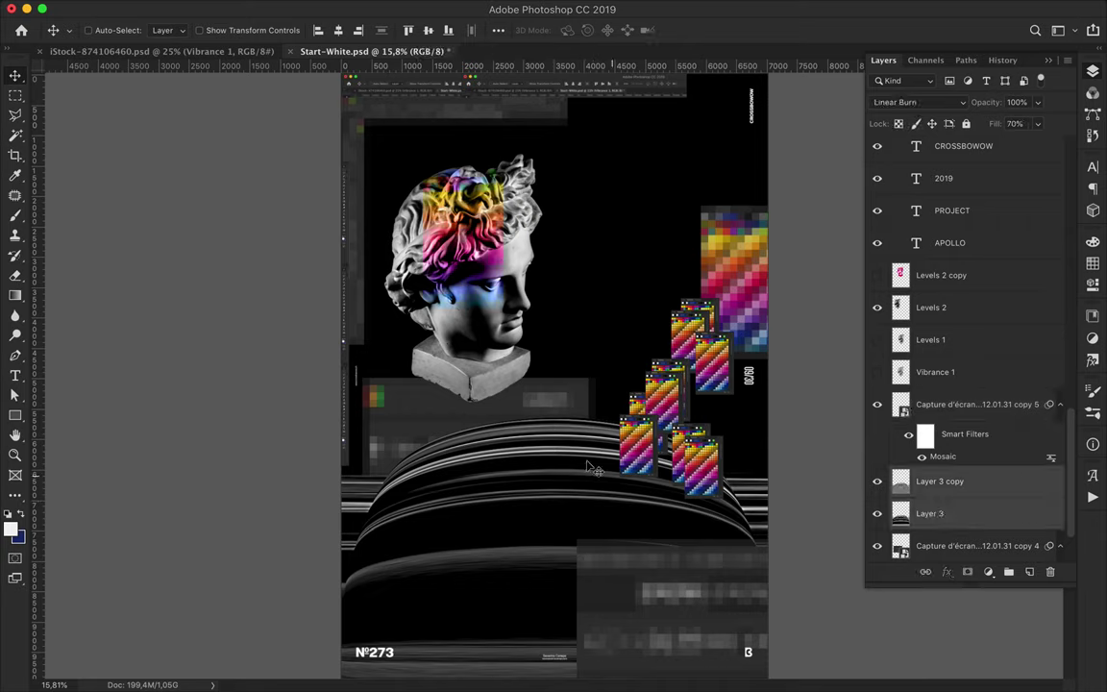
# Step: Move both dome layers further down the poster
pyautogui.moveTo(593, 468); pyautogui.dragTo(661, 613)
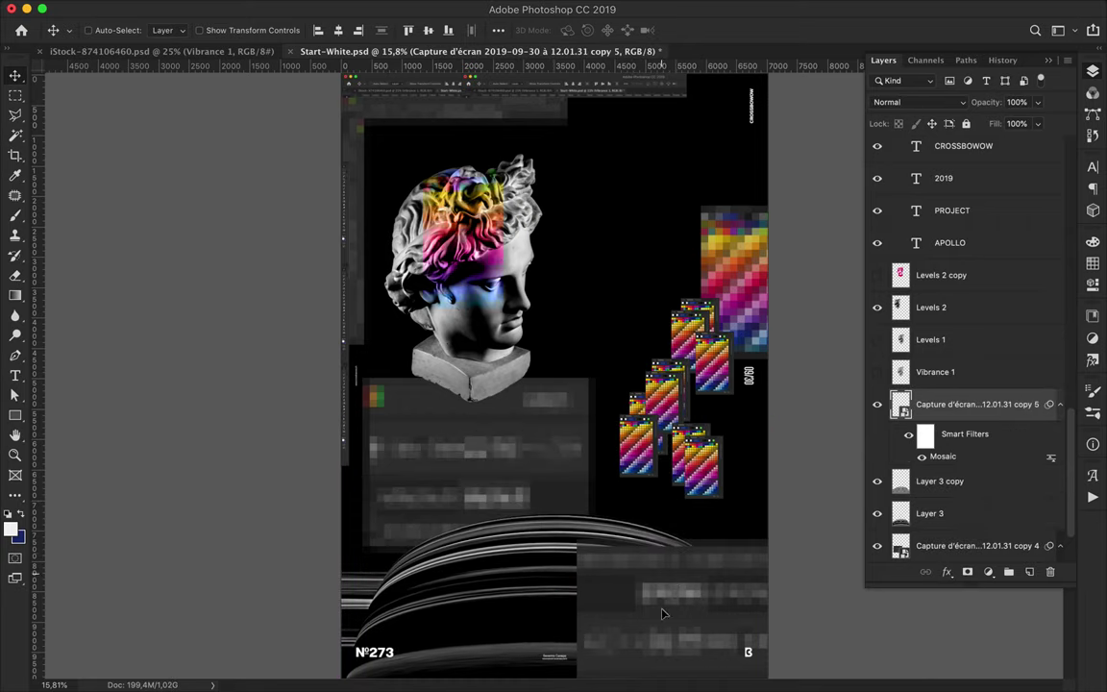
pyautogui.keyDown('ctrl'); pyautogui.click(629, 581); pyautogui.keyUp('ctrl')
pyautogui.moveTo(624, 586); pyautogui.dragTo(622, 642)
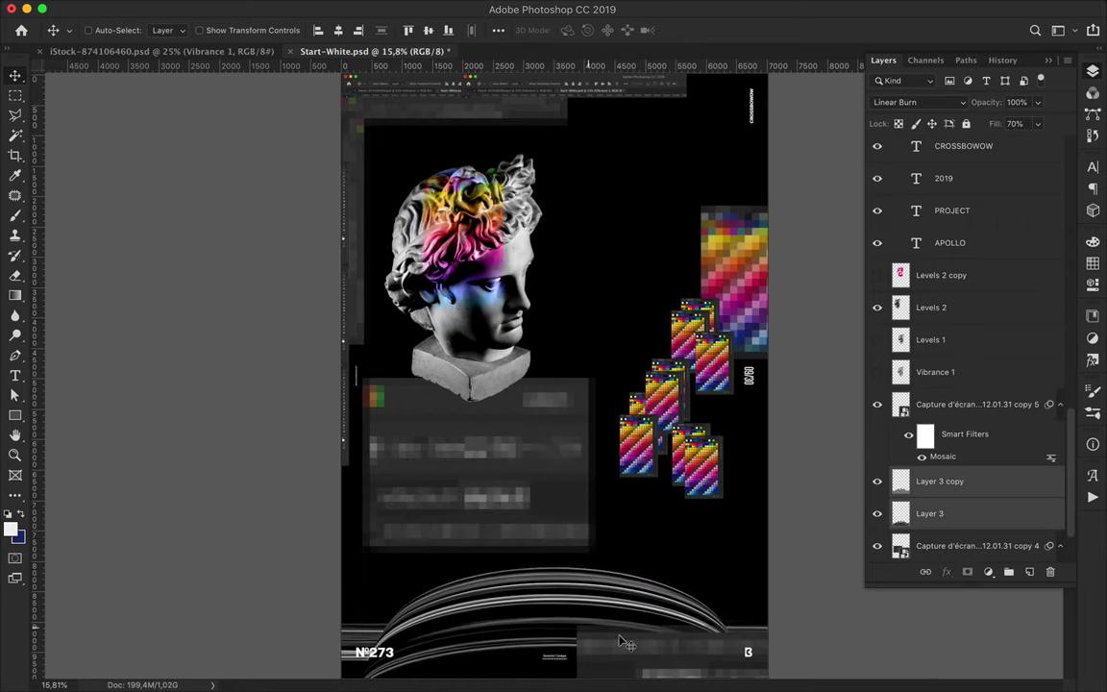
# Step: Narrow the screenshot block sitting behind the bust's base
pyautogui.hotkey('alt', '[')
pyautogui.hotkey('ctrl', 't')
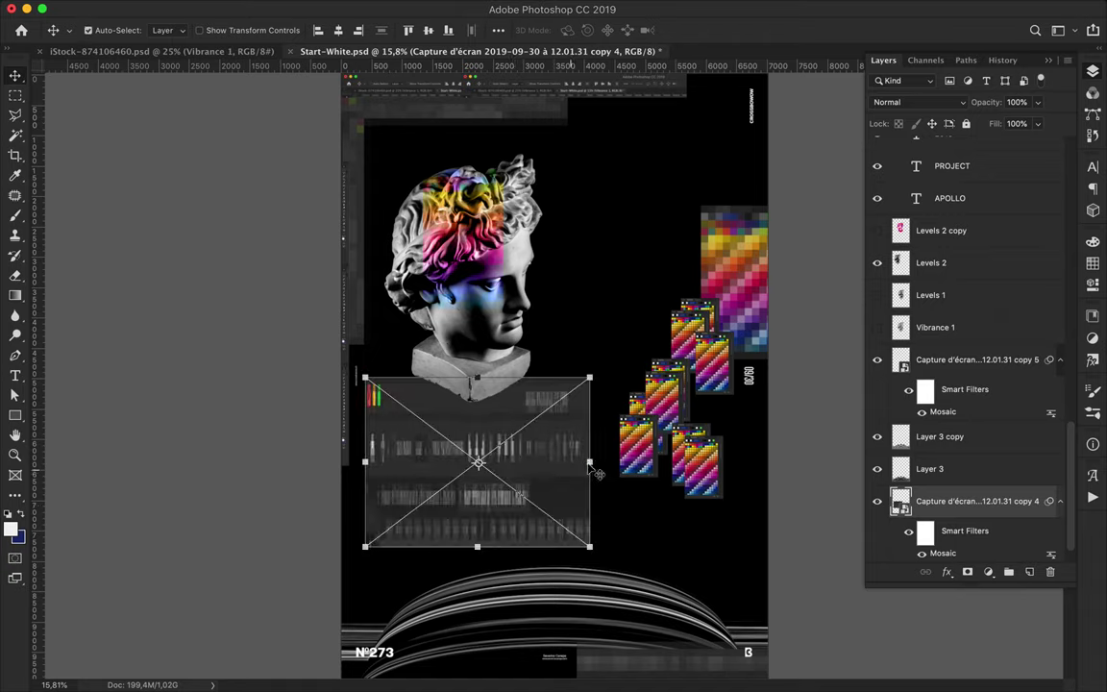
pyautogui.moveTo(595, 471); pyautogui.dragTo(531, 463)
pyautogui.press('Return')
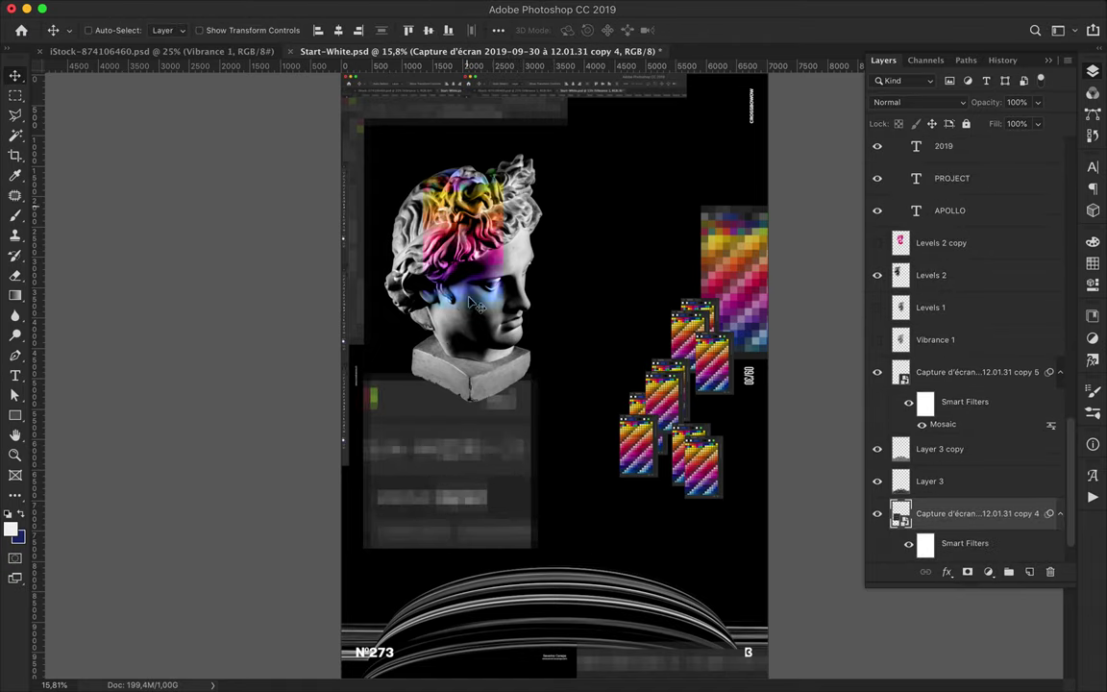
pyautogui.keyDown('ctrl'); pyautogui.click(492, 317); pyautogui.keyUp('ctrl')
pyautogui.press('m')
pyautogui.moveTo(554, 403); pyautogui.dragTo(555, 404)
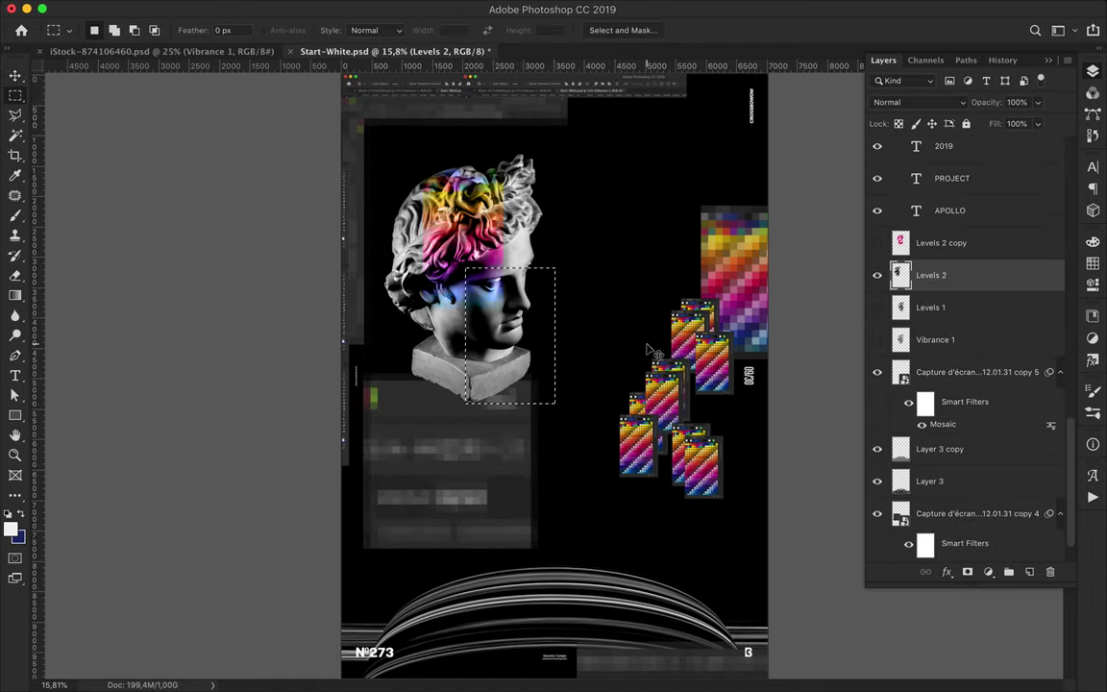
# Step: Copy the face area to a new layer, offset it up-right and pixelate it with Mosaic
pyautogui.hotkey('ctrl', 'j')
pyautogui.press('v')
pyautogui.moveTo(504, 332); pyautogui.dragTo(549, 304)
pyautogui.hotkey('ctrl', 'f')
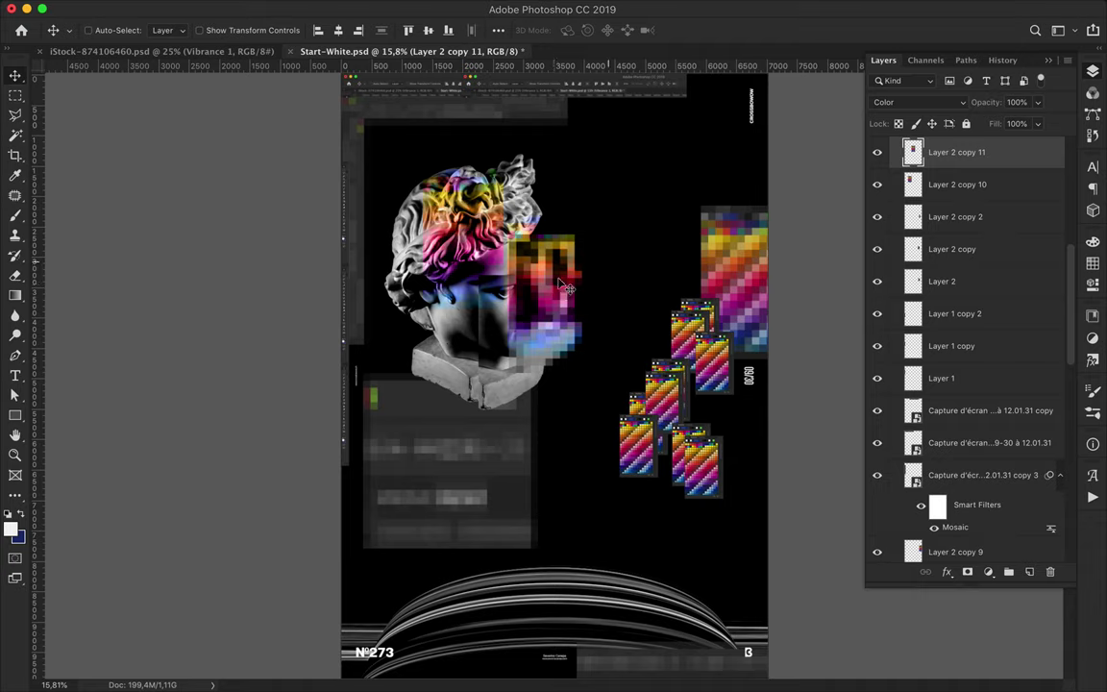
# Step: Copy a strip of the bust's pedestal onto Layer 5 and nudge it downward
pyautogui.scroll(-5, 961, 384)
pyautogui.click(920, 221)
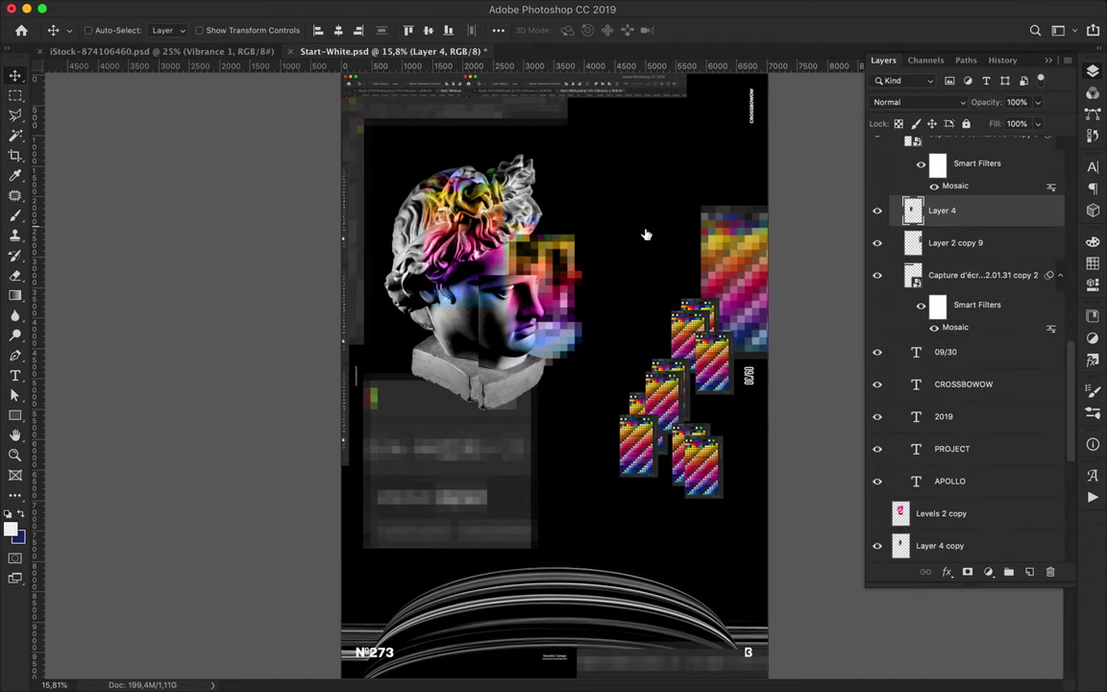
pyautogui.press('m')
pyautogui.keyDown('ctrl'); pyautogui.click(409, 336); pyautogui.keyUp('ctrl')
pyautogui.hotkey('ctrl', 'f')
pyautogui.press('Escape')
pyautogui.hotkey('ctrl', 'j')
pyautogui.moveTo(453, 411); pyautogui.dragTo(453, 440)
pyautogui.hotkey('ctrl', 'd')
# Step: Copy a round area of the bust to Layer 6 and place it beside the pedestal
pyautogui.rightClick(15, 95)
pyautogui.moveTo(435, 294); pyautogui.dragTo(480, 280)
pyautogui.hotkey('ctrl', 'j')
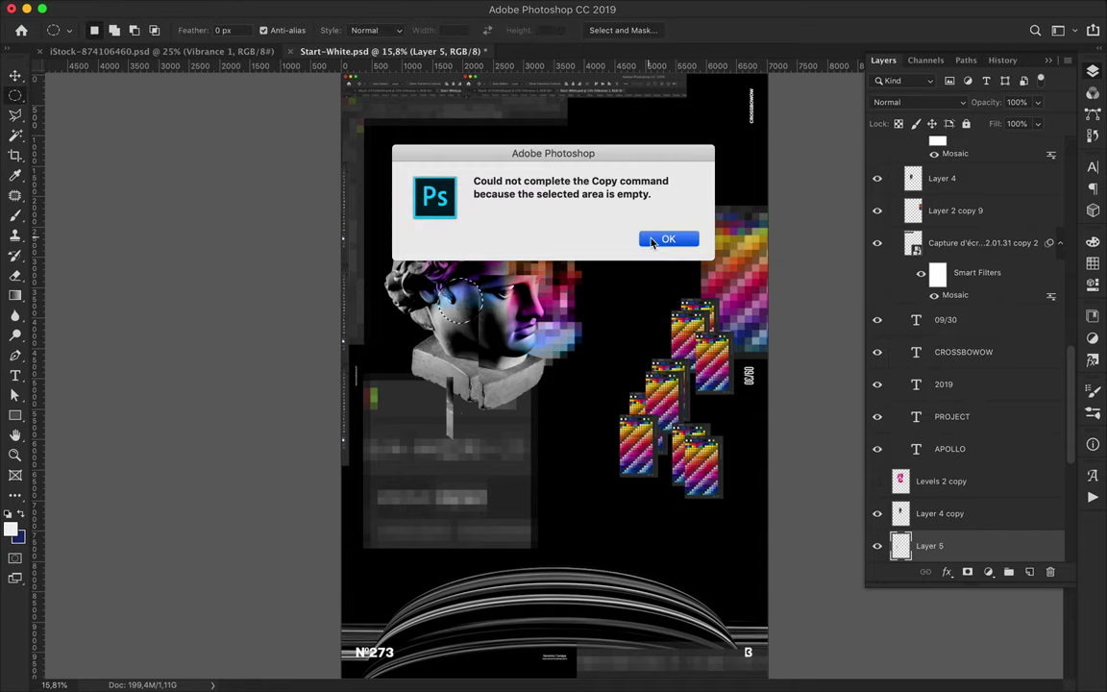
pyautogui.press('Return')
pyautogui.hotkey('ctrl', 'j')
pyautogui.press('v')
pyautogui.moveTo(416, 311)
pyautogui.mouseDown()
pyautogui.moveTo(445, 317)
pyautogui.moveTo(422, 360)
pyautogui.mouseUp()
pyautogui.scroll(-5, 961, 432)
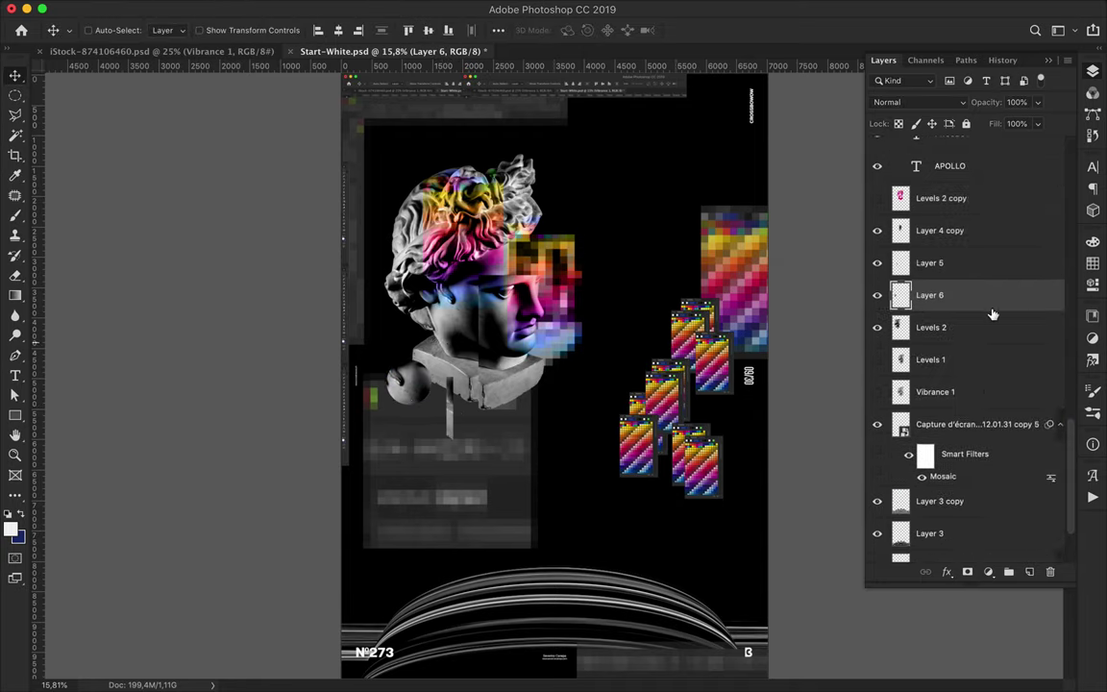
# Step: Save, then duplicate the sphere below the bust, enlarge it and pixelate it with Mosaic
pyautogui.moveTo(960, 293); pyautogui.dragTo(961, 404)
pyautogui.hotkey('ctrl', 's')
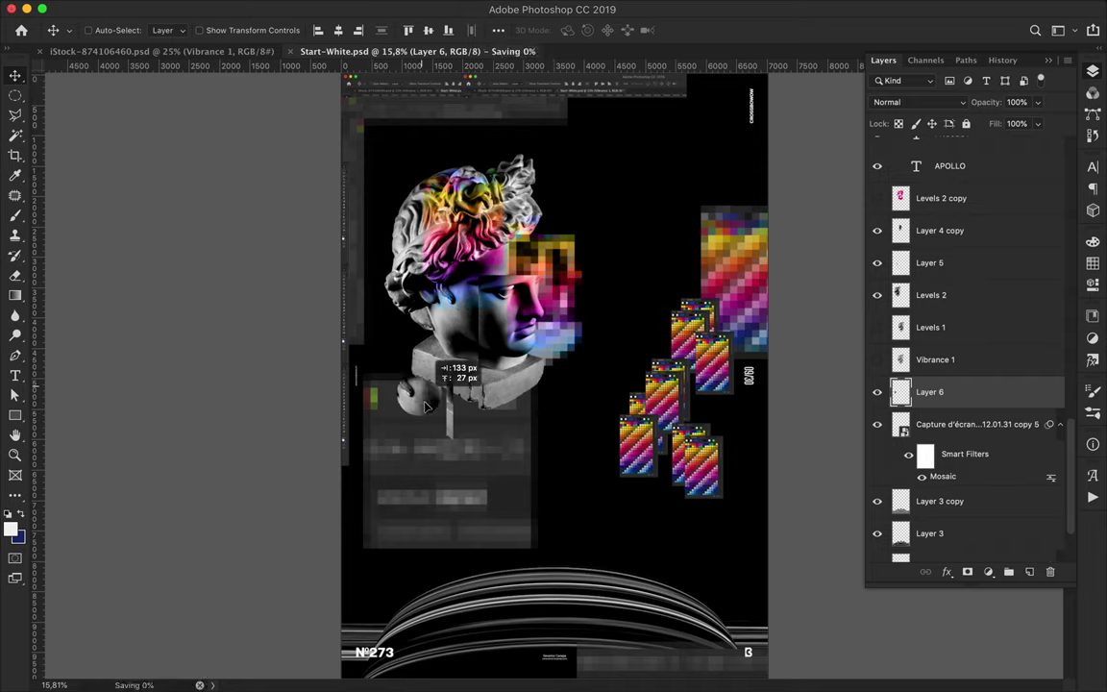
pyautogui.moveTo(419, 400)
pyautogui.mouseDown()
pyautogui.moveTo(538, 464)
pyautogui.moveTo(576, 514)
pyautogui.mouseUp()
pyautogui.hotkey('ctrl', 't')
pyautogui.press('Return')
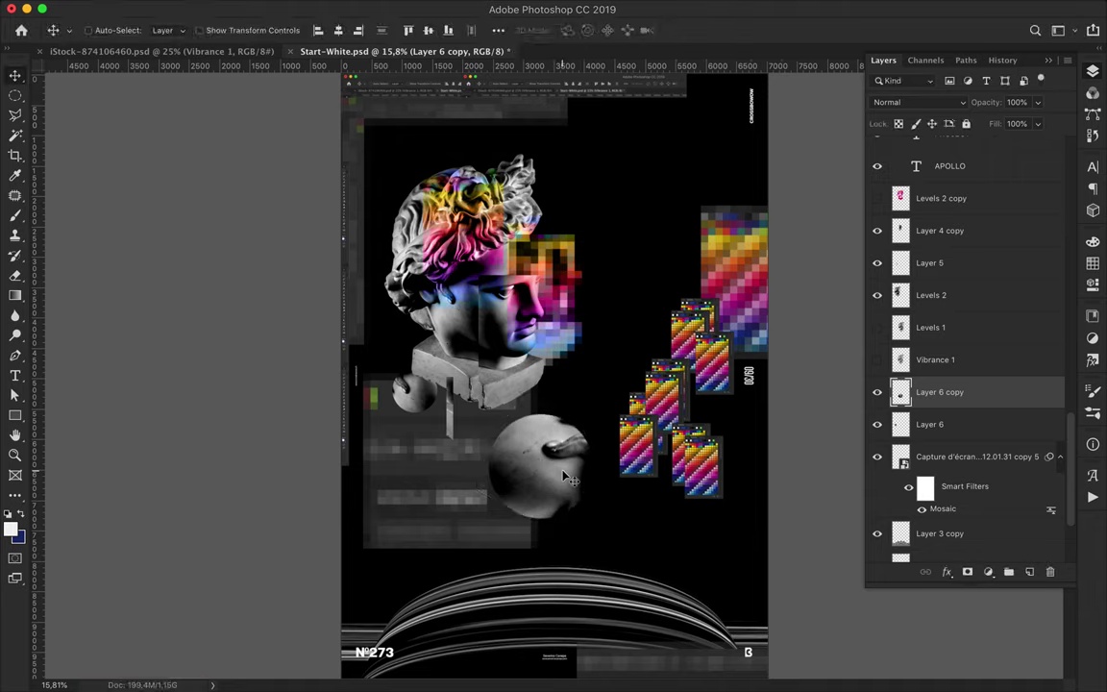
pyautogui.click(378, 9)
# Step: Make a huge sphere copy across the lower right, placed just above Background
pyautogui.moveTo(554, 462); pyautogui.dragTo(672, 562)
pyautogui.hotkey('ctrl', 't')
pyautogui.moveTo(649, 519); pyautogui.dragTo(604, 480)
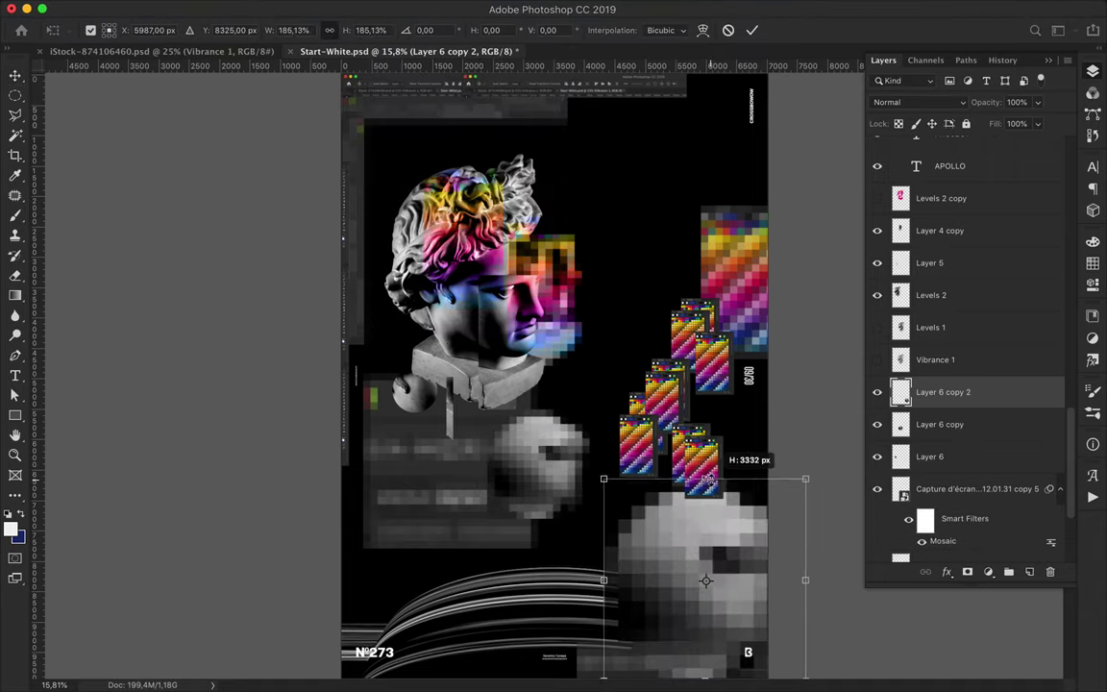
pyautogui.press('Return')
pyautogui.moveTo(965, 410); pyautogui.dragTo(961, 538)
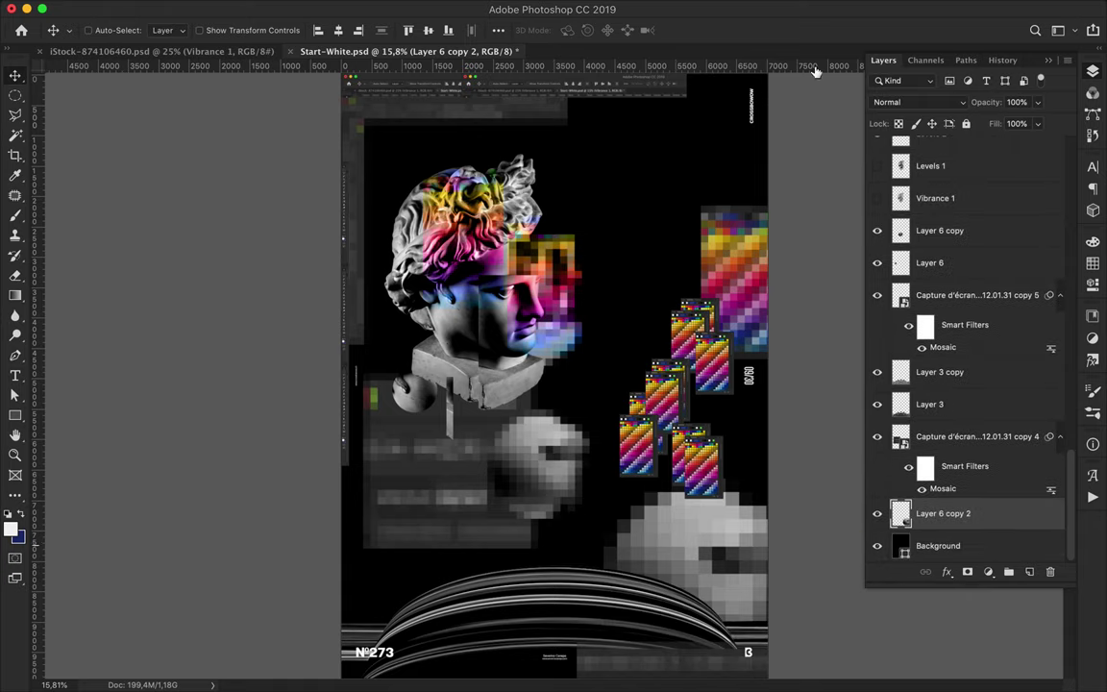
pyautogui.click(753, 8)
# Step: Group Layer 5 and Levels 2 into a group named 'APOLLO'
pyautogui.scroll(3, 939, 219)
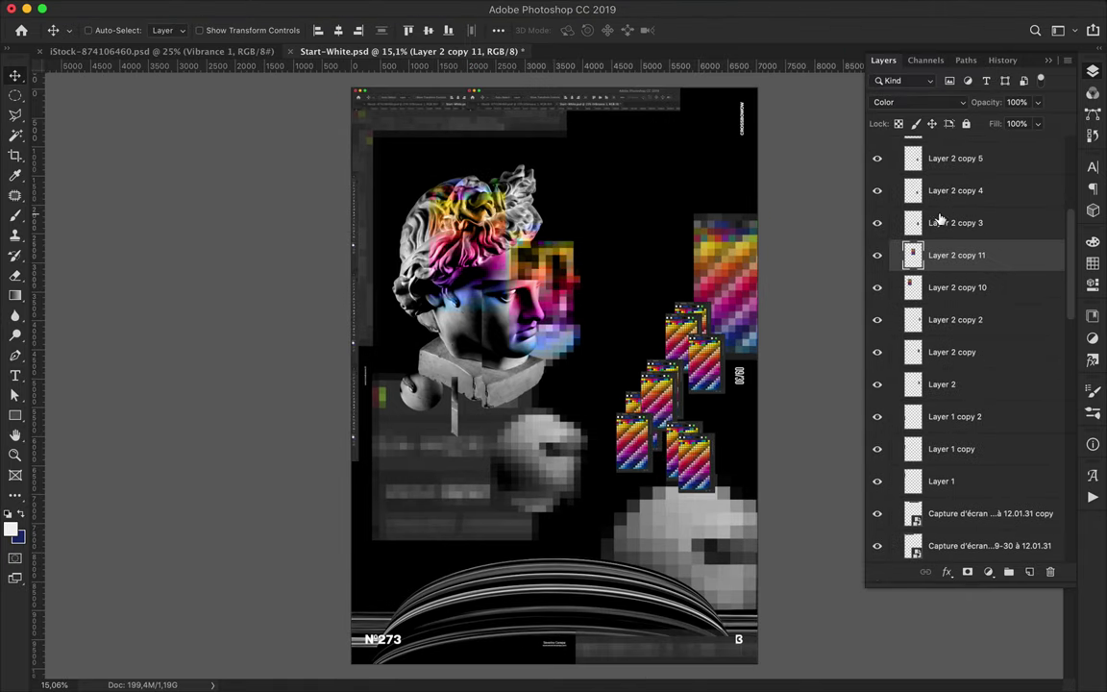
pyautogui.click(961, 480)
pyautogui.scroll(2, 1020, 481)
pyautogui.keyDown('shift'); pyautogui.click(961, 513); pyautogui.keyUp('shift')
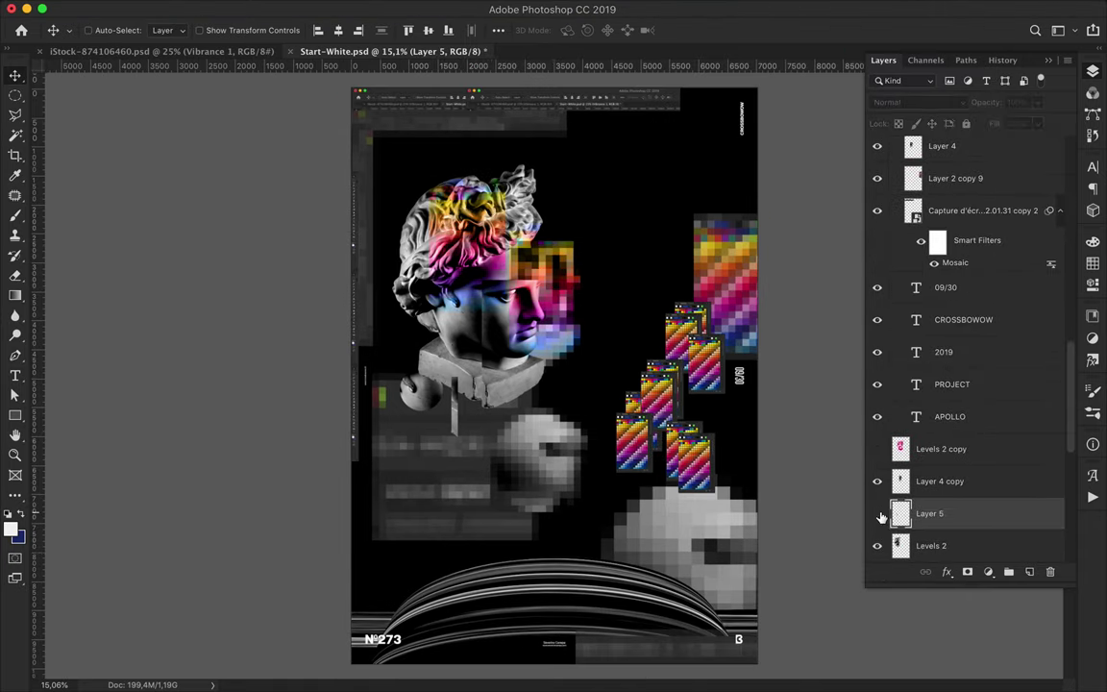
pyautogui.scroll(-2, 961, 484)
pyautogui.hotkey('ctrl', 'g')
pyautogui.doubleClick(934, 432)
pyautogui.write('APOLLO')
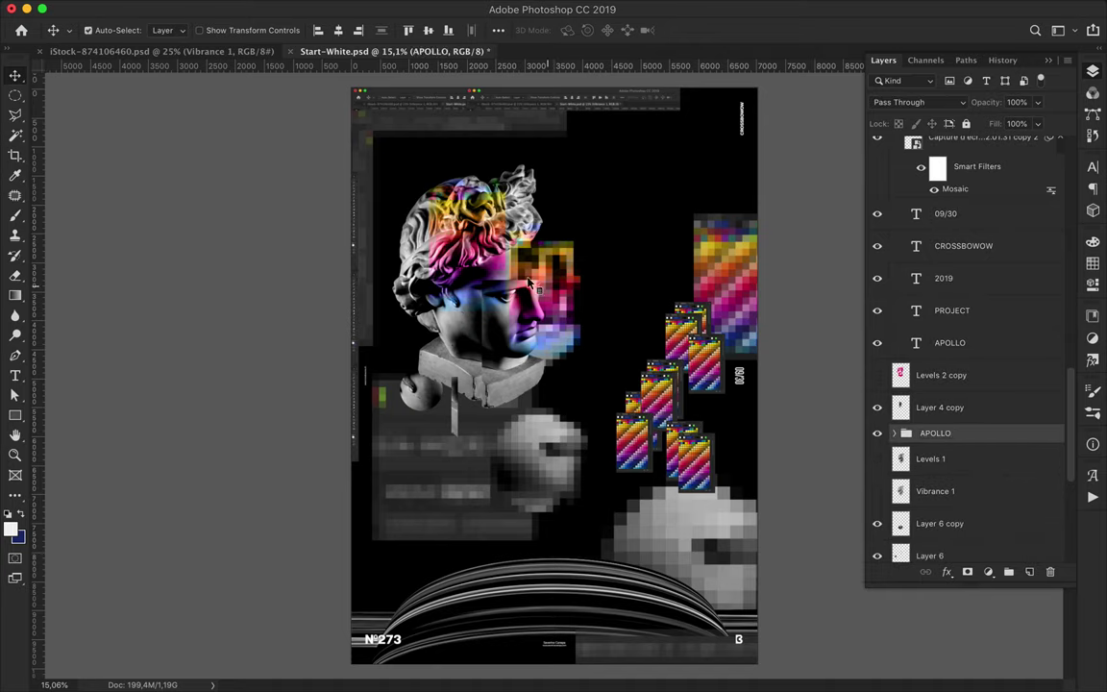
# Step: Group the Layer 2 copies into a group named 'Color Panel'
pyautogui.scroll(-5, 947, 186)
pyautogui.scroll(5, 948, 186)
pyautogui.click(961, 257)
pyautogui.scroll(1, 960, 256)
pyautogui.click(965, 238)
pyautogui.scroll(2, 965, 237)
pyautogui.hotkey('ctrl', 'g')
pyautogui.doubleClick(936, 217)
pyautogui.write('Color Panel')
# Step: Move Layer 2 copy 2 down through Layer 2 into the Color Panel group
pyautogui.click(943, 276)
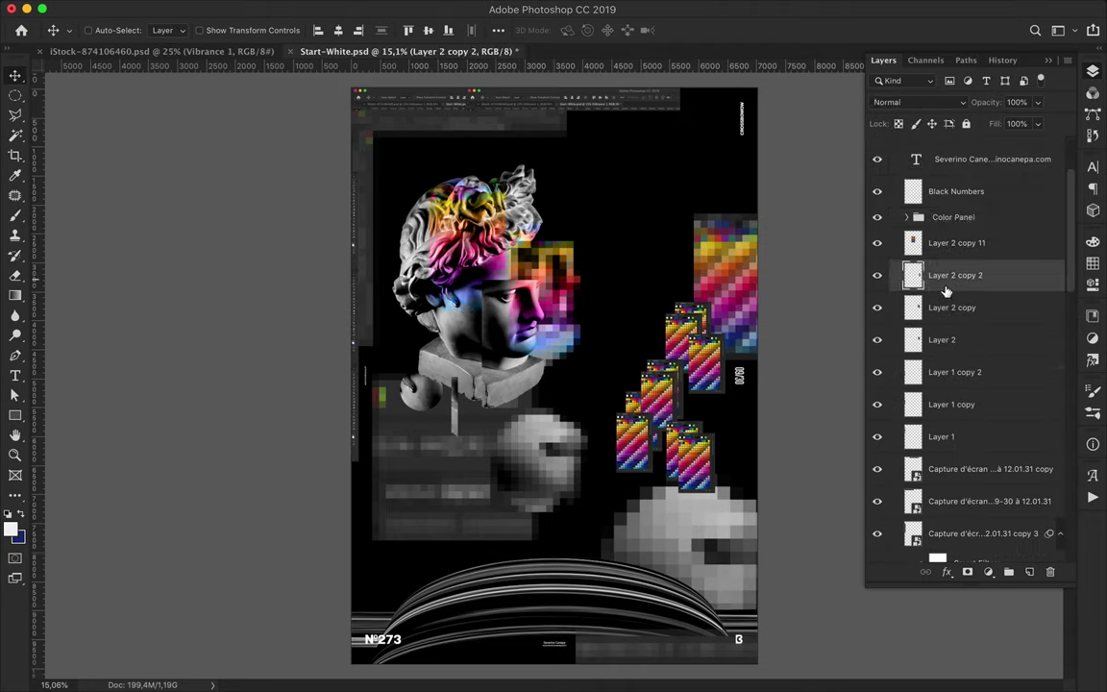
pyautogui.keyDown('shift'); pyautogui.click(968, 346); pyautogui.keyUp('shift')
pyautogui.moveTo(954, 316); pyautogui.dragTo(951, 217)
pyautogui.click(906, 217)
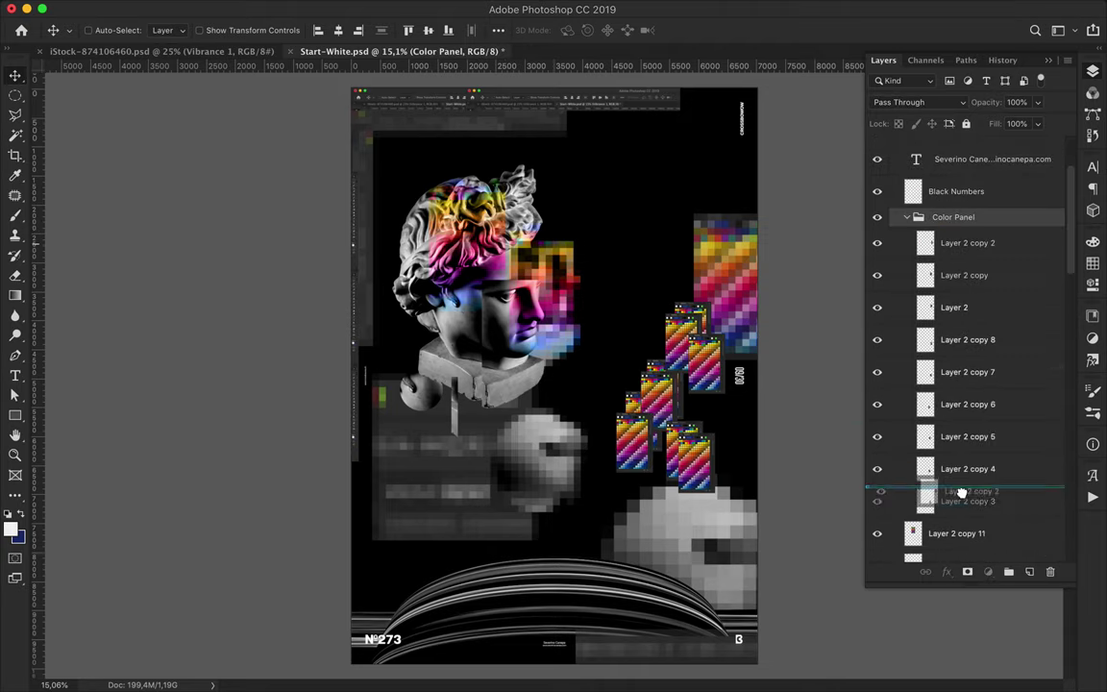
pyautogui.click(906, 217)
# Step: Move Layer 2 copy 11, Layer 4, Layer 4 copy and Layer 6 into APOLLO
pyautogui.moveTo(961, 242)
pyautogui.mouseDown()
pyautogui.moveTo(970, 581)
pyautogui.moveTo(949, 384)
pyautogui.mouseUp()
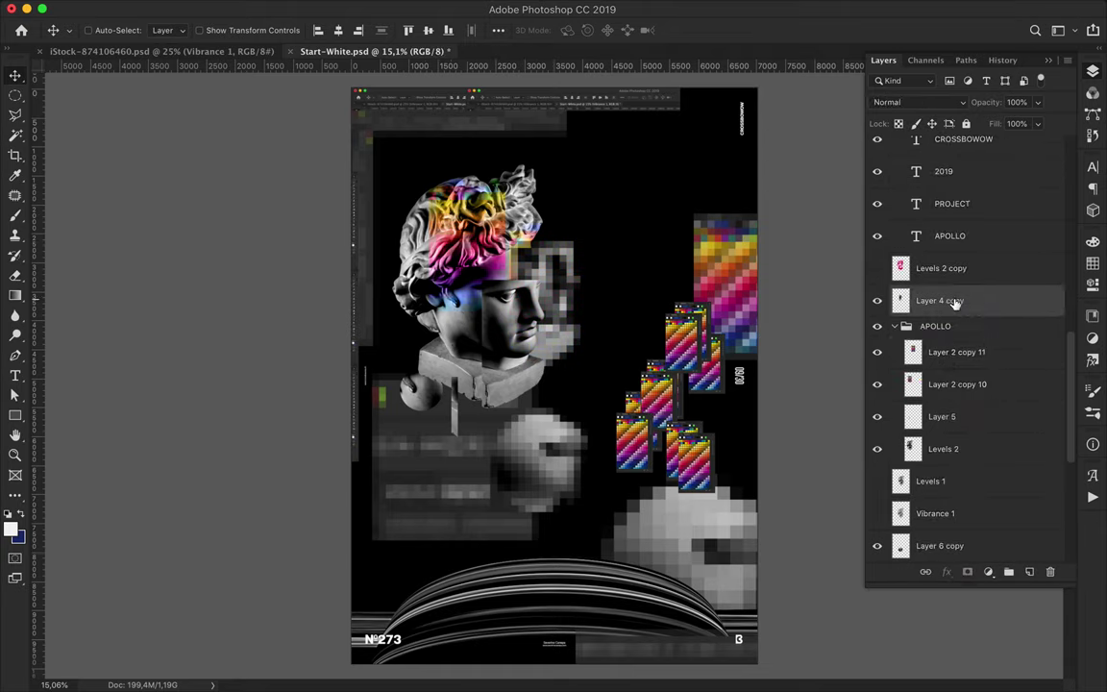
pyautogui.moveTo(959, 302); pyautogui.dragTo(993, 385)
pyautogui.click(429, 397)
pyautogui.moveTo(929, 545); pyautogui.dragTo(947, 434)
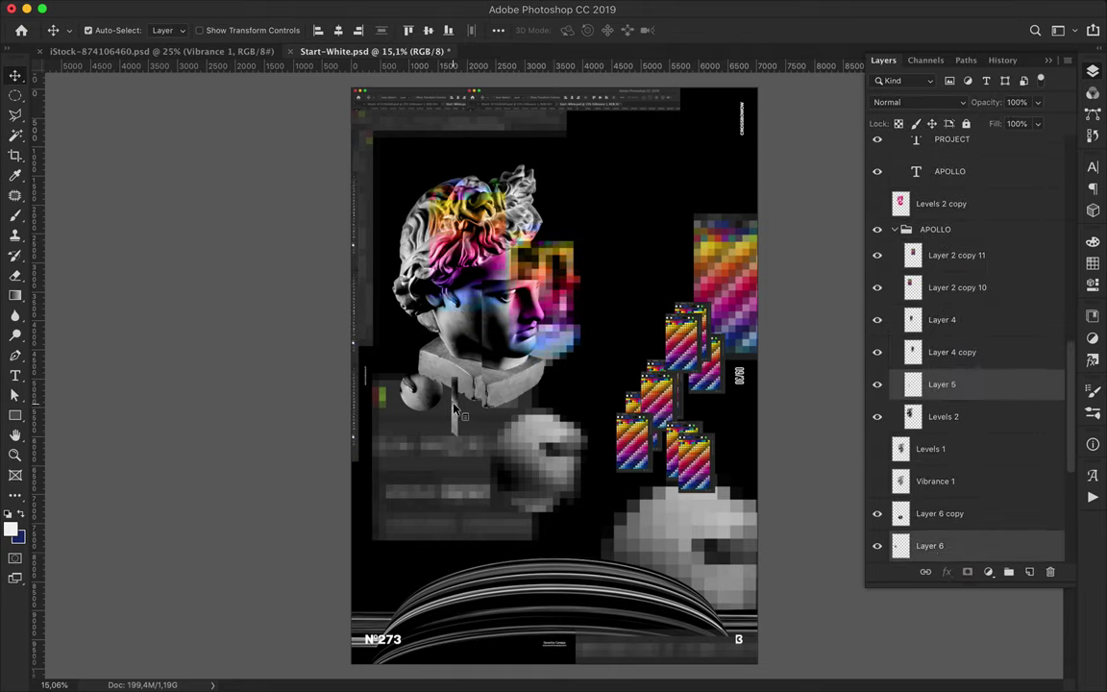
# Step: Shift the APOLLO head up-left and move the screenshot copy 2 block lower
pyautogui.click(541, 348)
pyautogui.moveTo(541, 348); pyautogui.dragTo(522, 286)
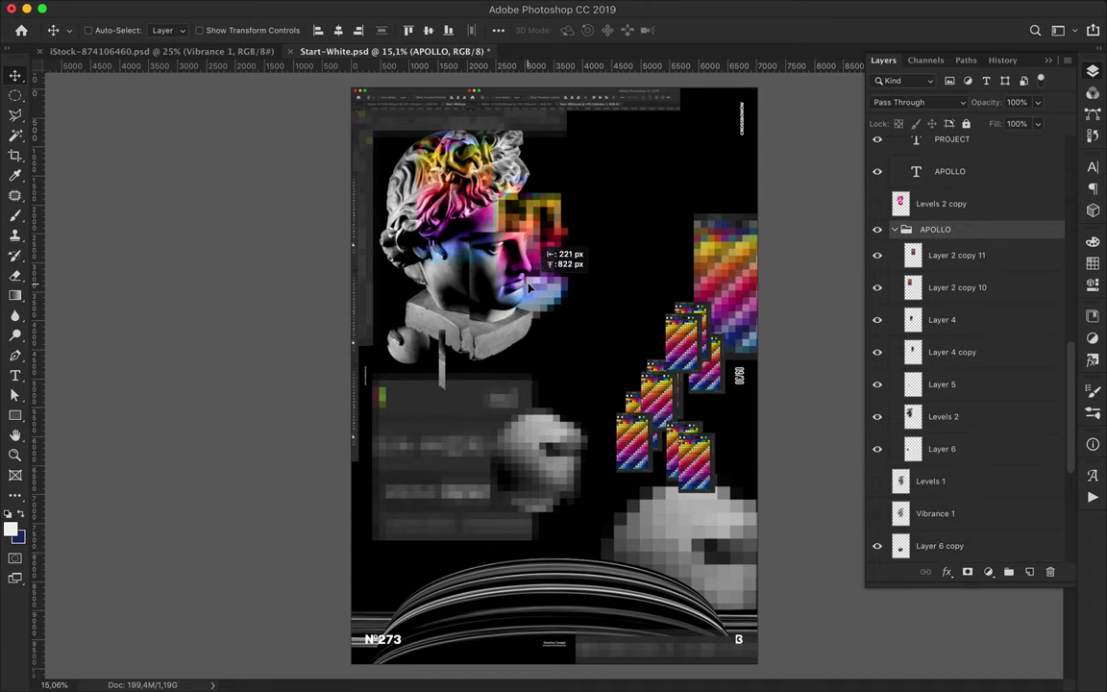
pyautogui.moveTo(521, 287); pyautogui.dragTo(528, 284)
pyautogui.moveTo(946, 141); pyautogui.dragTo(936, 437)
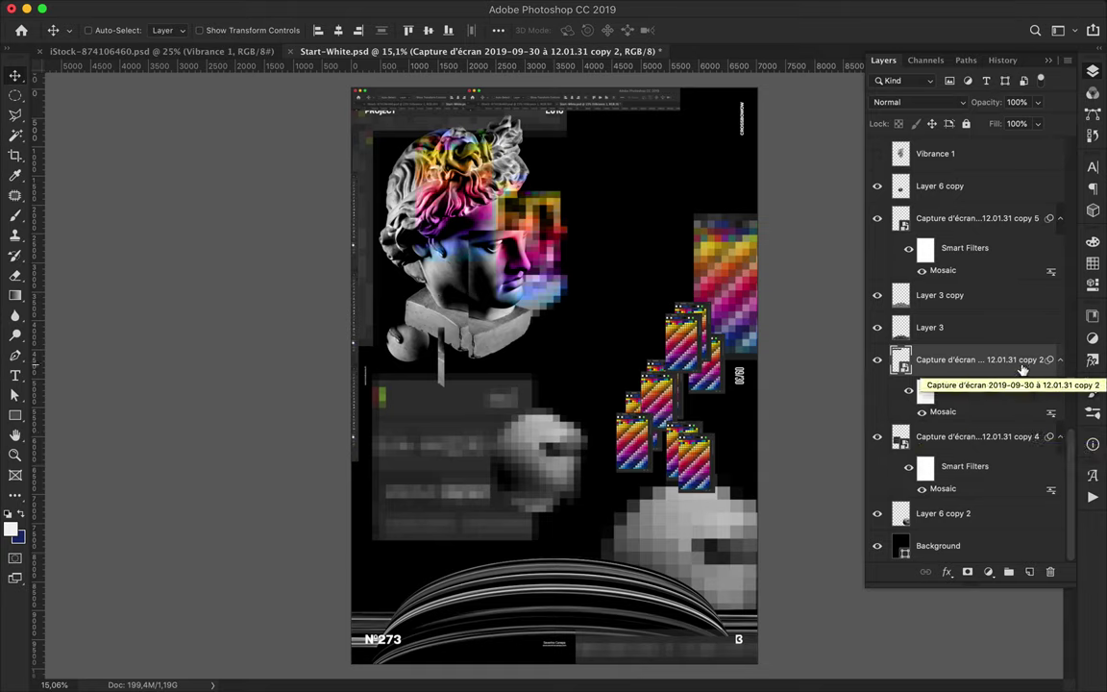
pyautogui.moveTo(522, 393)
pyautogui.mouseDown()
pyautogui.moveTo(509, 444)
pyautogui.moveTo(437, 423)
pyautogui.moveTo(490, 467)
pyautogui.mouseUp()
# Step: Duplicate the Layer 6 copy blurred screenshot block into more blocks on the left side
pyautogui.rightClick(470, 452)
pyautogui.click(490, 464)
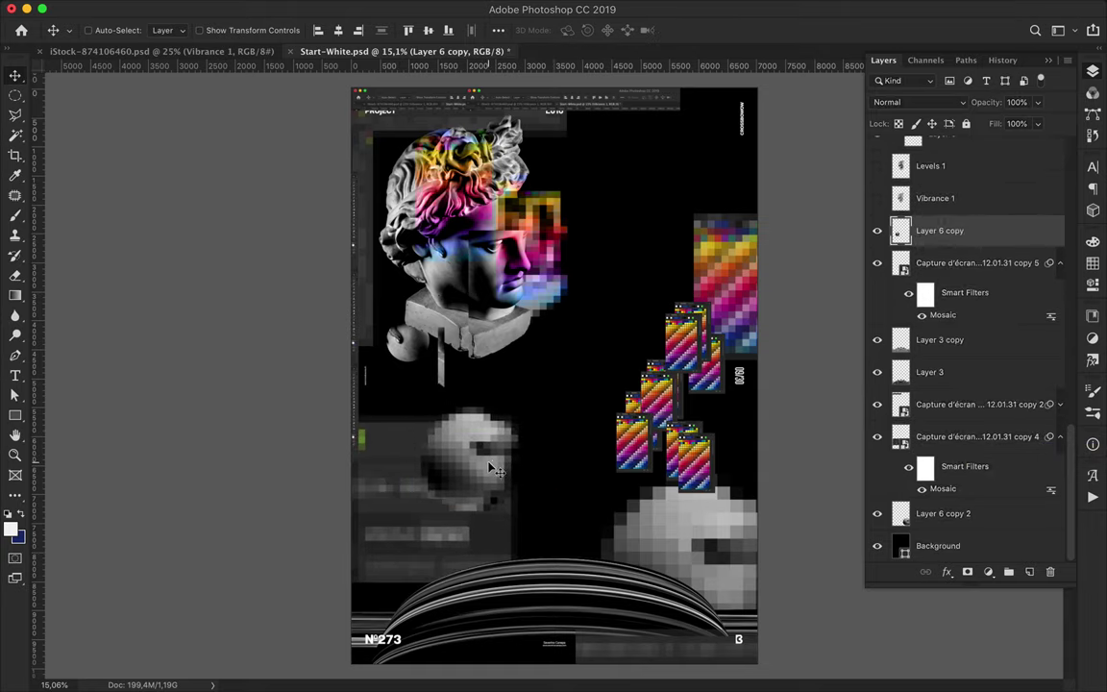
pyautogui.moveTo(490, 360); pyautogui.dragTo(474, 377)
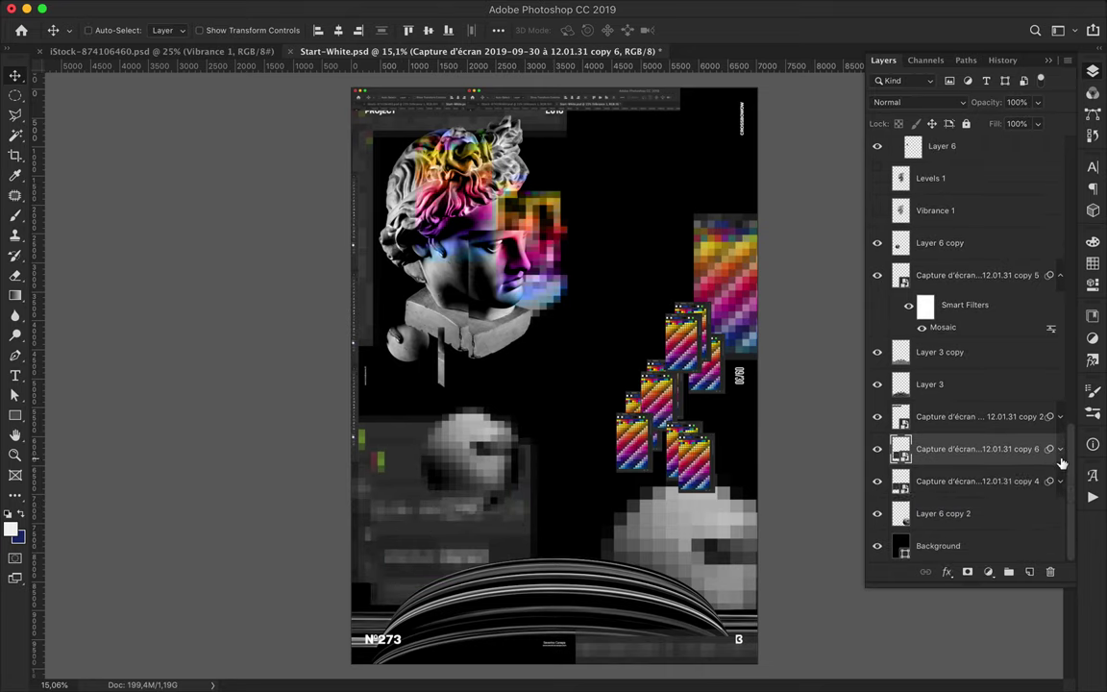
pyautogui.moveTo(444, 483); pyautogui.dragTo(423, 459)
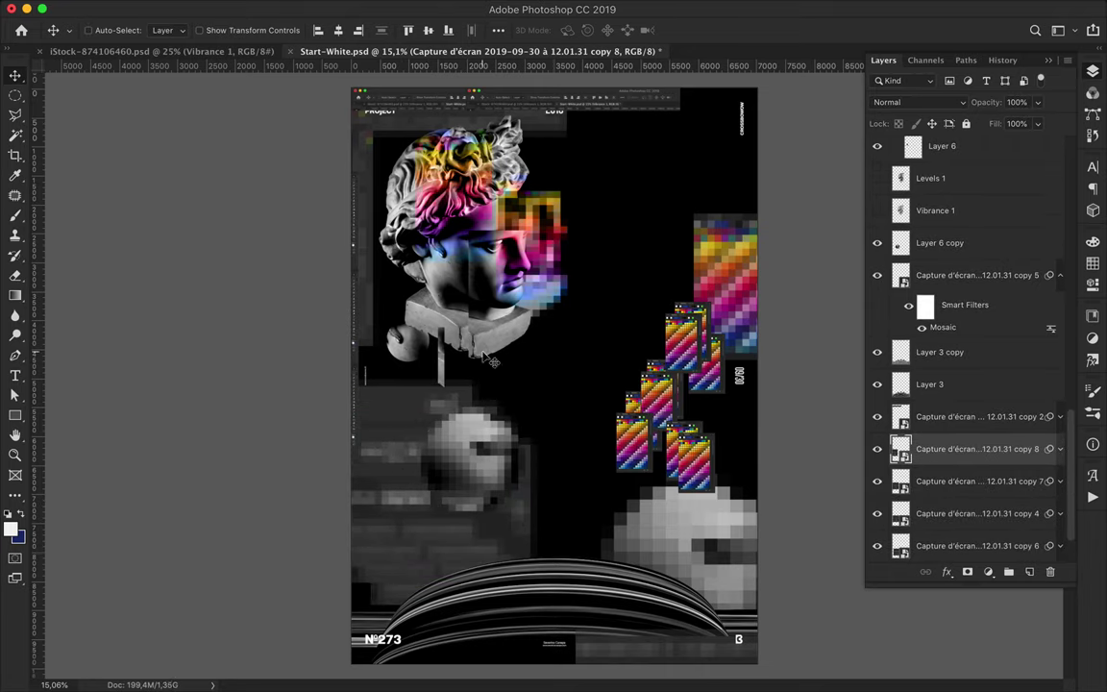
pyautogui.scroll(-2, 996, 444)
pyautogui.moveTo(476, 510); pyautogui.dragTo(497, 483)
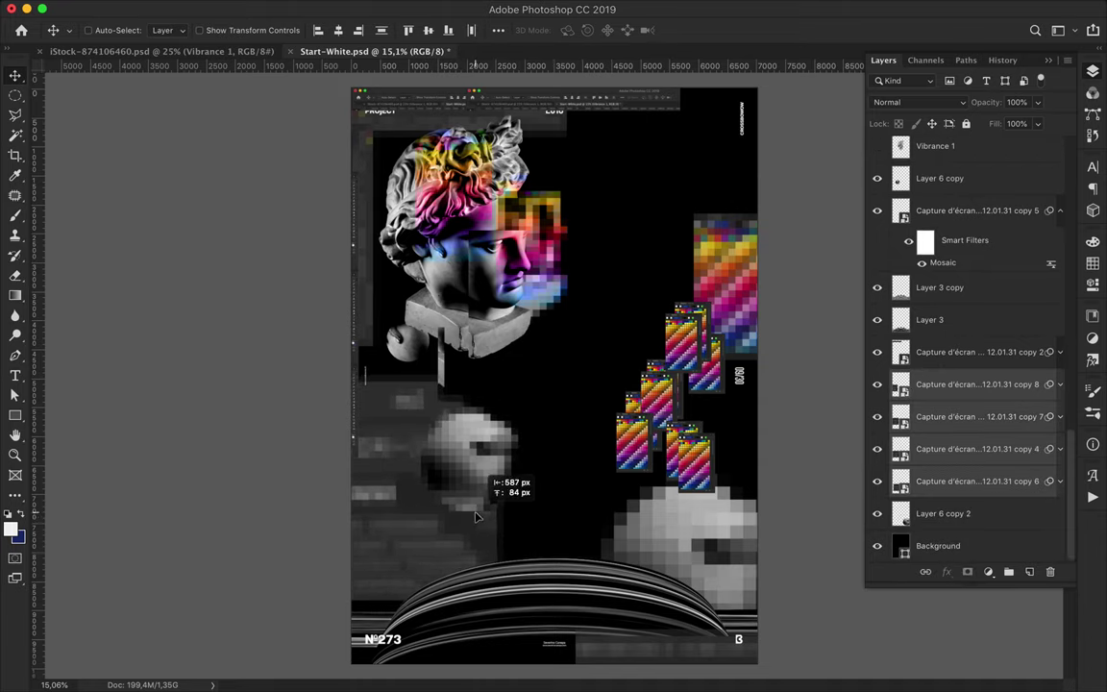
# Step: Nudge the APOLLO head, move the rainbow mosaic lower right, and select Layer 3 layers
pyautogui.keyDown('super'); pyautogui.click(500, 228); pyautogui.keyUp('super')
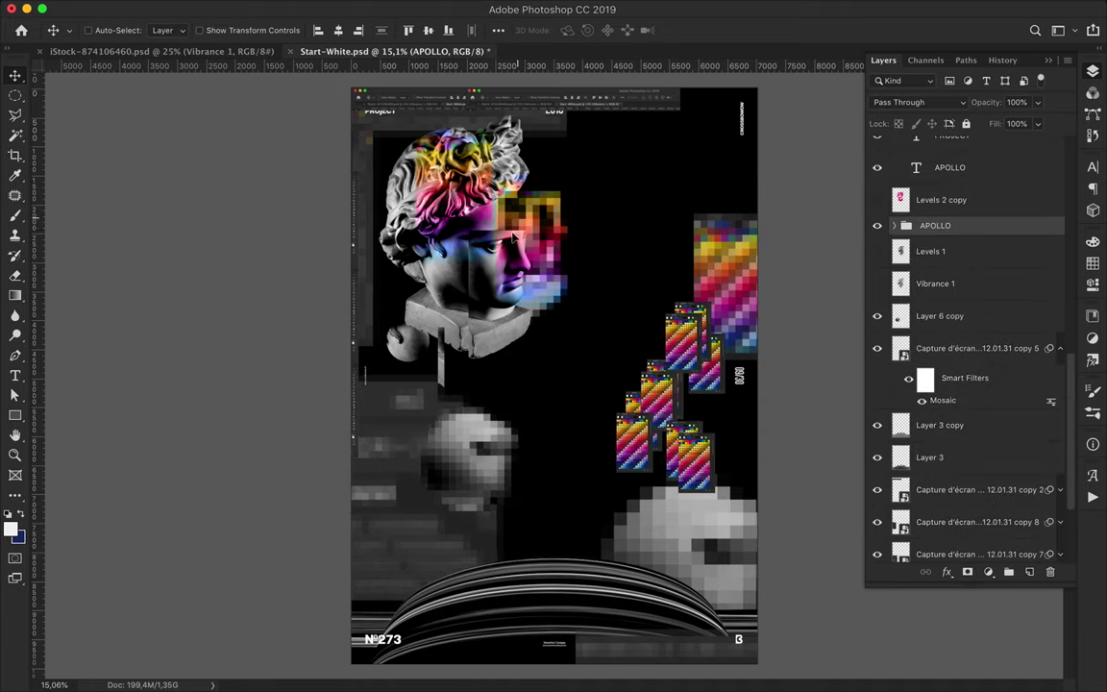
pyautogui.moveTo(500, 228); pyautogui.dragTo(509, 232)
pyautogui.moveTo(726, 240); pyautogui.dragTo(739, 460)
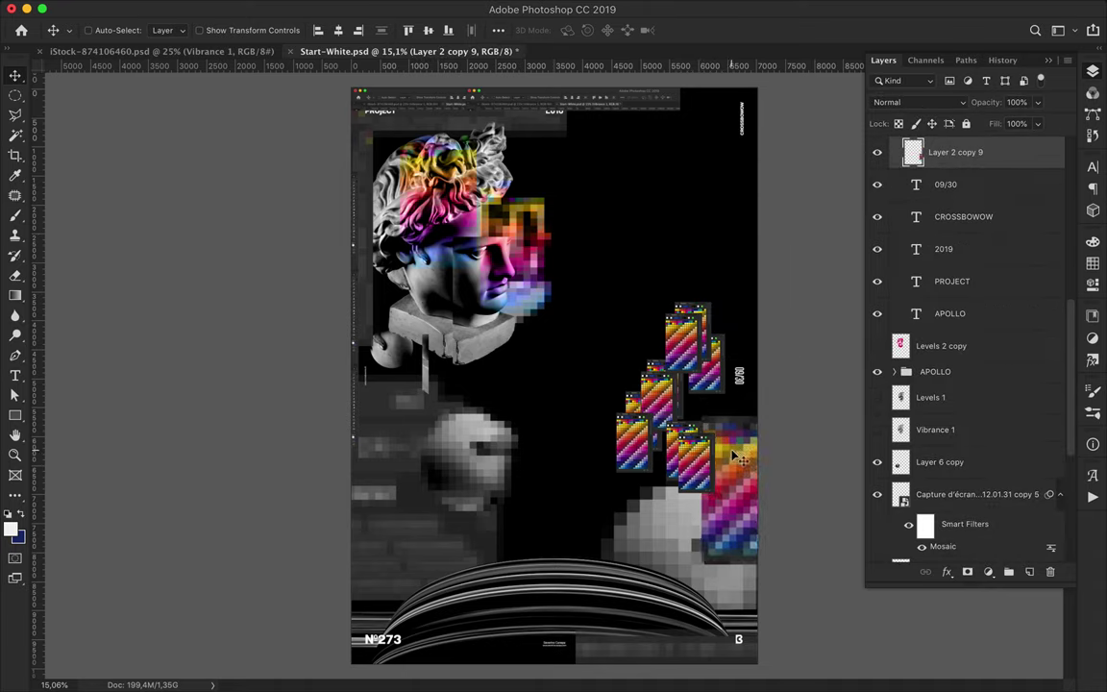
pyautogui.keyDown('super'); pyautogui.click(629, 531); pyautogui.keyUp('super')
pyautogui.keyDown('shift'); pyautogui.click(945, 320); pyautogui.keyUp('shift')
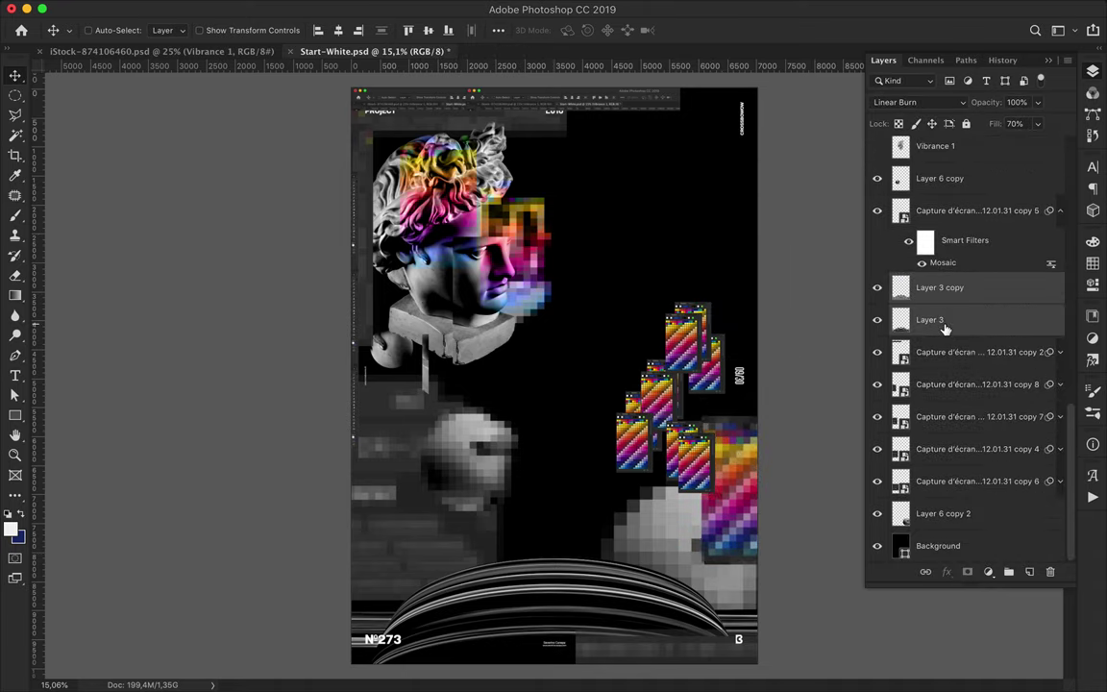
# Step: Merge Layer 3 with its copy, duplicate the result and reapply Mosaic
pyautogui.press('super+e')
pyautogui.press('super+j')
pyautogui.click(382, 9)
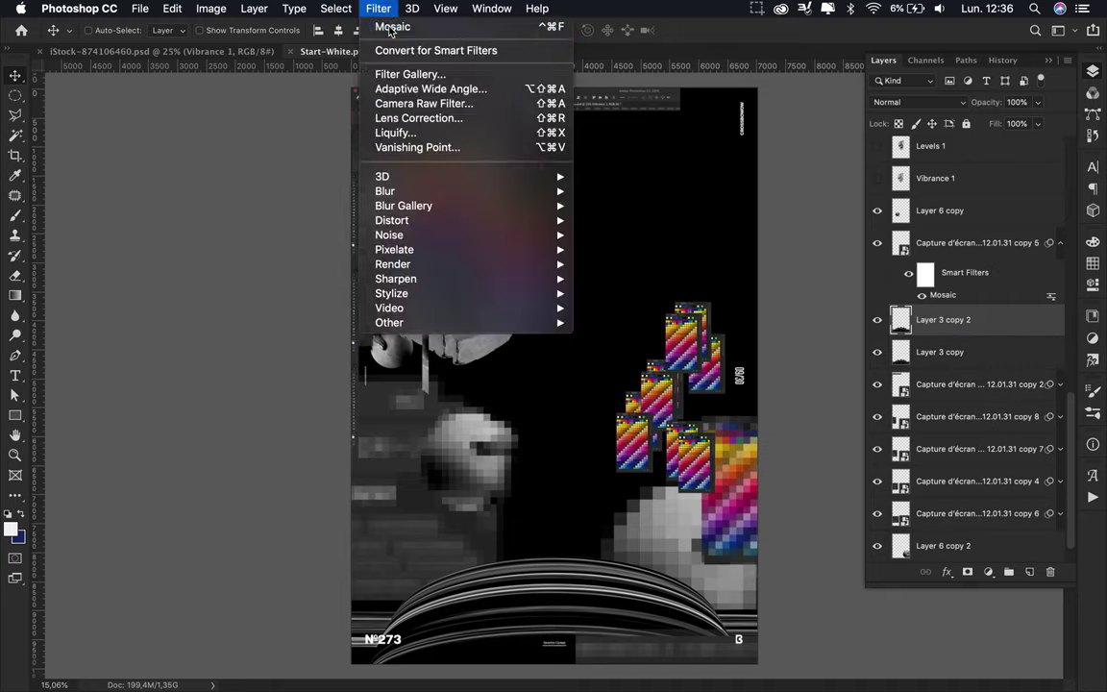
# Step: Copy a thin vertical dome strip onto a new layer and shift it upward
pyautogui.press('m')
pyautogui.scroll(5, 590, 568)
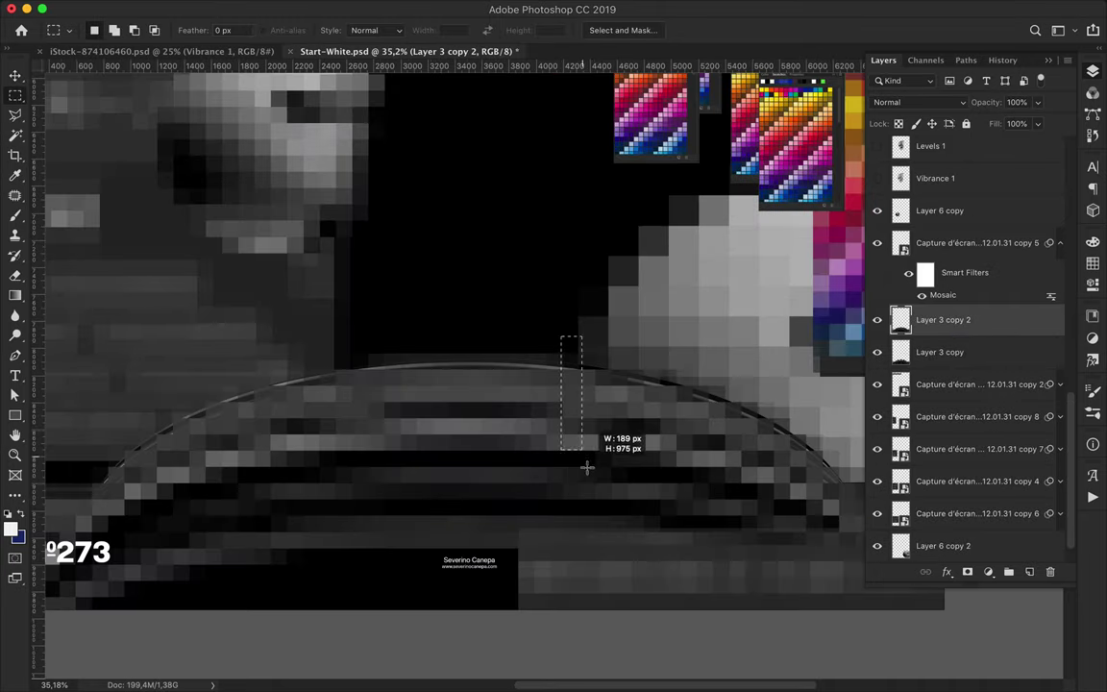
pyautogui.moveTo(594, 467); pyautogui.dragTo(595, 468)
pyautogui.press('super+j')
pyautogui.press('v')
pyautogui.moveTo(583, 373); pyautogui.dragTo(541, 292)
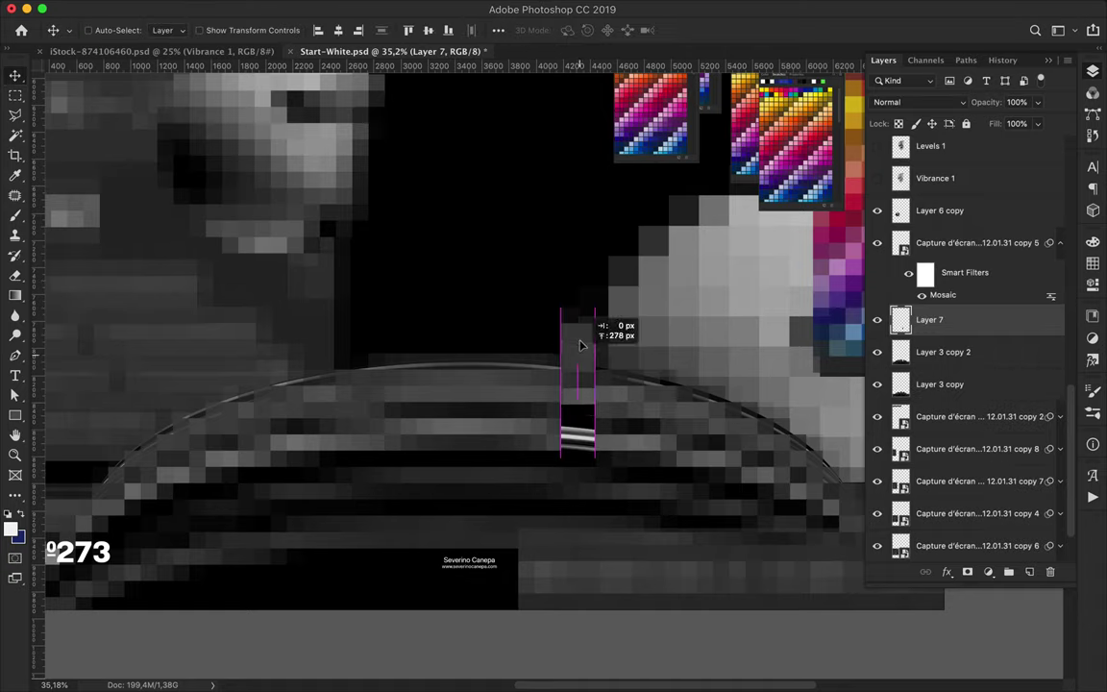
# Step: Copy a second dome strip onto its own layer and shift it upward
pyautogui.press('m')
pyautogui.scroll(2, 505, 370)
pyautogui.press('super+j')
pyautogui.press('Return')
pyautogui.hotkey('alt', '[')
pyautogui.press('super+j')
pyautogui.press('v')
pyautogui.moveTo(514, 379); pyautogui.dragTo(514, 295)
# Step: Copy a third strip of the striped dome onto a new layer
pyautogui.press('m')
pyautogui.moveTo(396, 429); pyautogui.dragTo(386, 158)
pyautogui.press('super+j')
pyautogui.press('Return')
pyautogui.hotkey('alt', '[')
pyautogui.press('super+j')
pyautogui.press('v')
pyautogui.press('m')
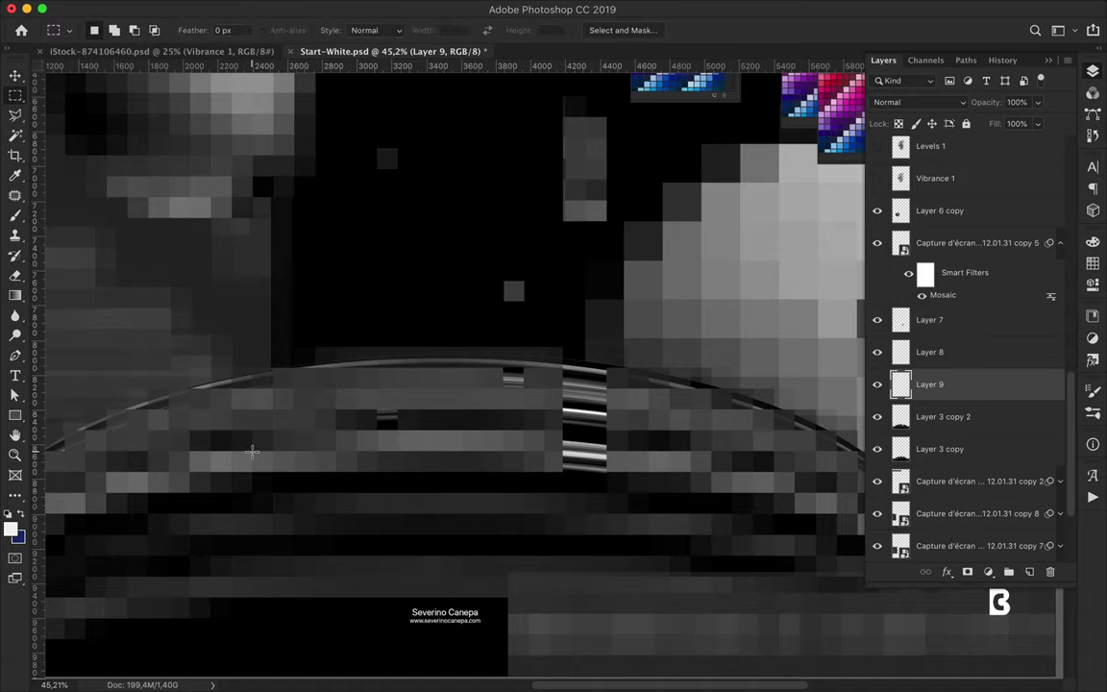
# Step: Trigger the copy error dialog and bring its screenshot into the poster as a layer
pyautogui.moveTo(315, 470); pyautogui.dragTo(315, 470)
pyautogui.press('super+j')
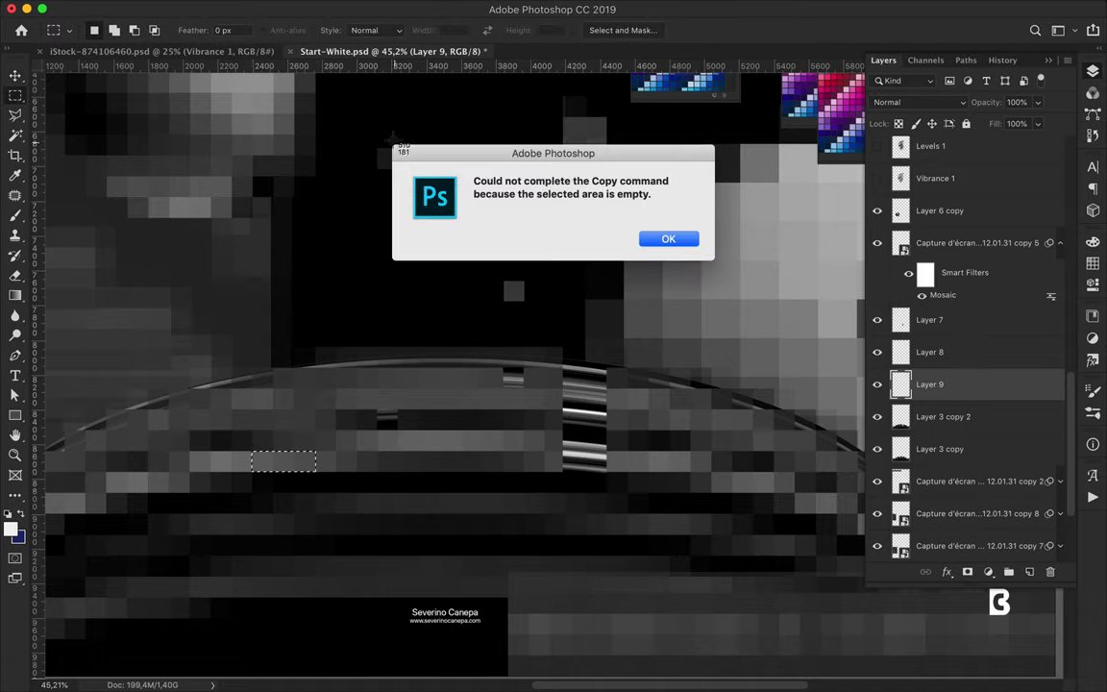
pyautogui.click(668, 239)
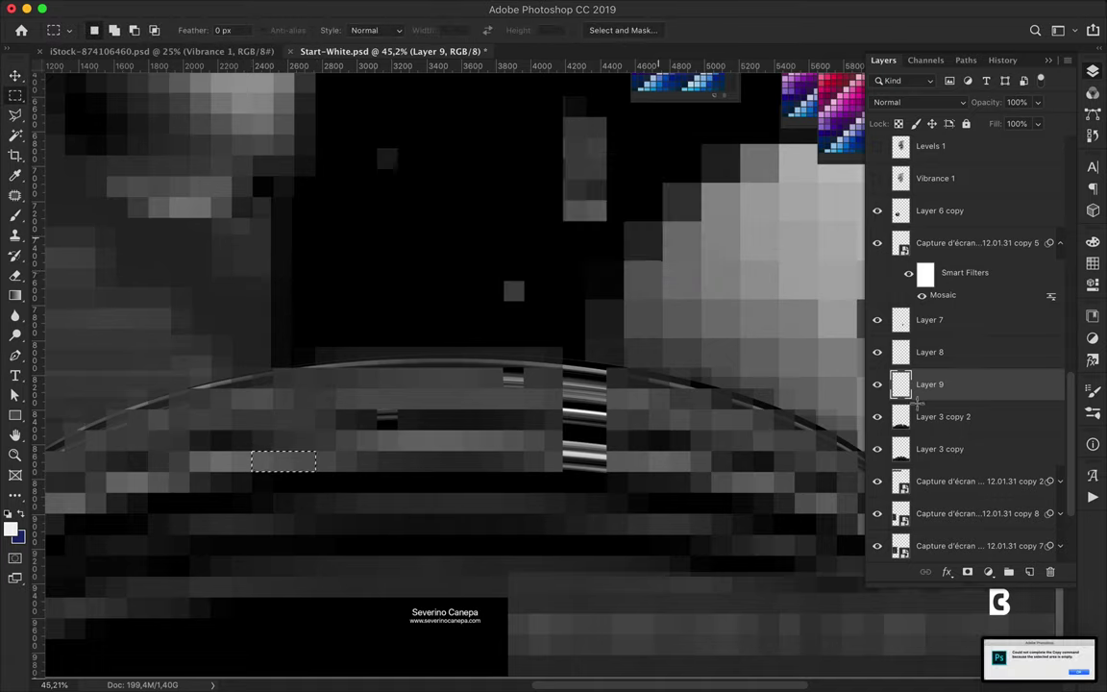
pyautogui.press('super+j')
pyautogui.press('v')
# Step: Copy another strip of the striped dome onto a new layer
pyautogui.click(326, 429)
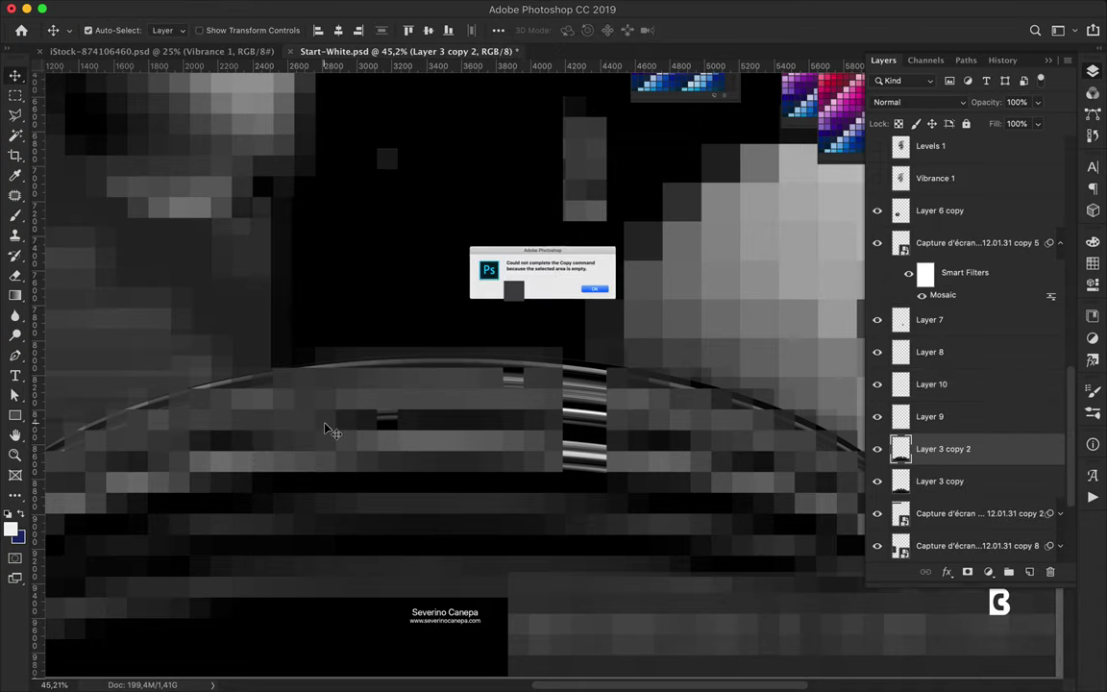
pyautogui.press('m')
pyautogui.moveTo(338, 450); pyautogui.dragTo(488, 82)
pyautogui.press('super+j')
pyautogui.press('v')
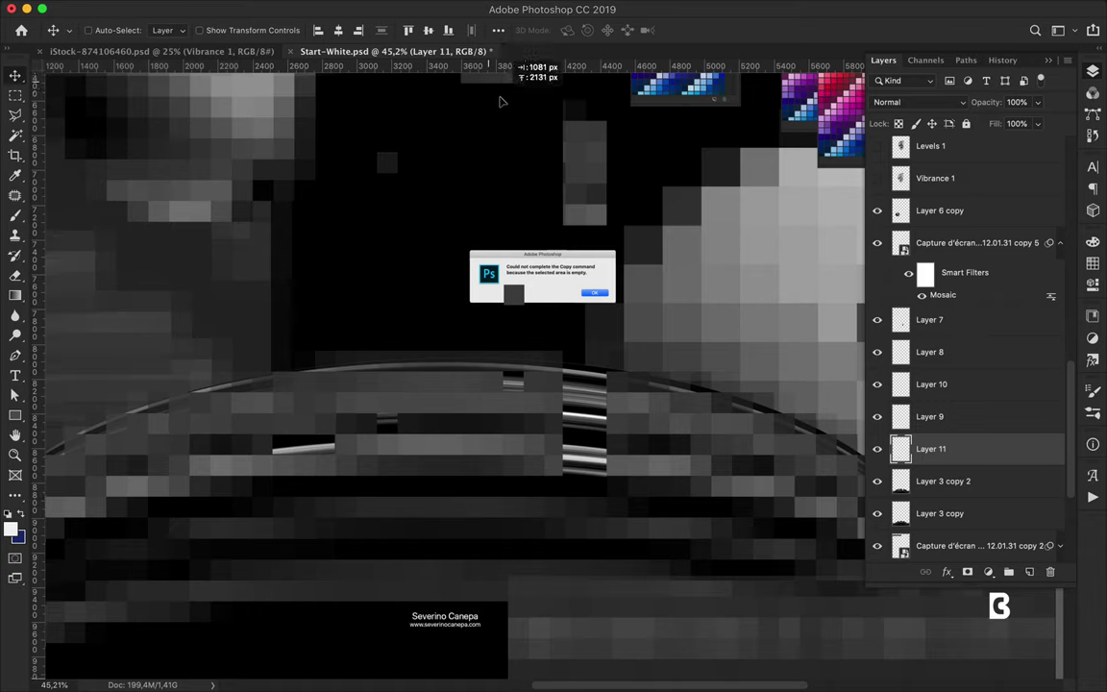
# Step: Enlarge the dialog screenshot and move it lower over the poster's middle
pyautogui.keyDown('super'); pyautogui.click(555, 277); pyautogui.keyUp('super')
pyautogui.press('super+t')
pyautogui.moveTo(541, 114); pyautogui.dragTo(543, 186)
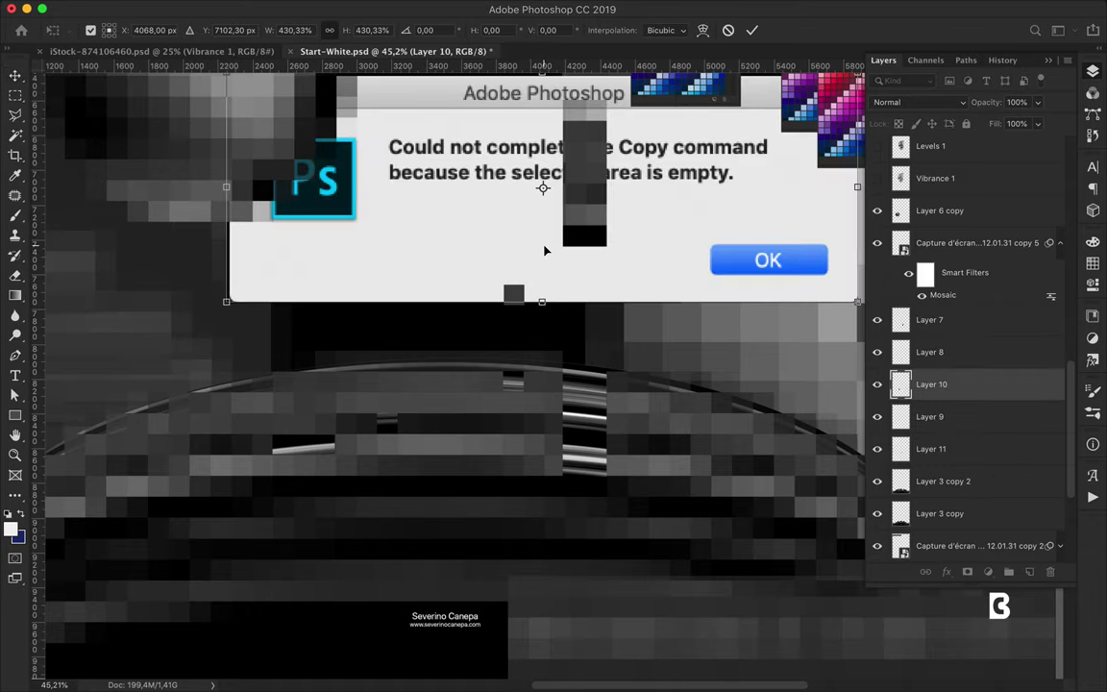
pyautogui.press('super+minus')
pyautogui.moveTo(516, 315); pyautogui.dragTo(553, 499)
pyautogui.press('Return')
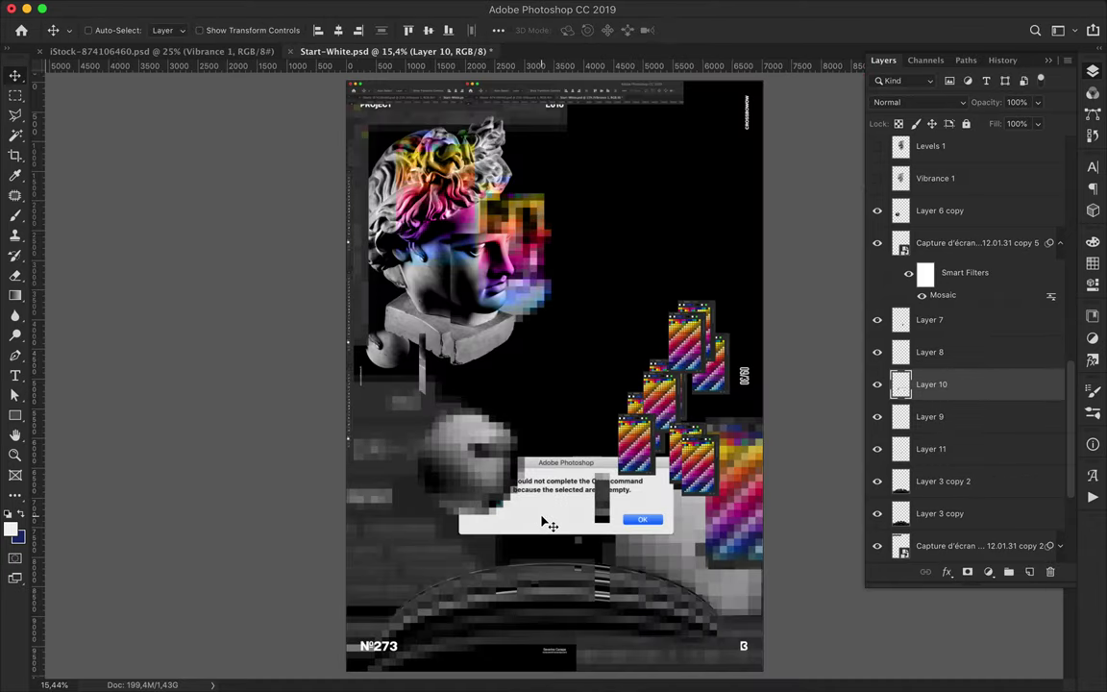
# Step: Enlarge the error dialog graphic and stack two offset copies low, above Background
pyautogui.press('super+t')
pyautogui.moveTo(459, 457); pyautogui.dragTo(427, 445)
pyautogui.press('Return')
pyautogui.moveTo(646, 531); pyautogui.dragTo(660, 545)
pyautogui.moveTo(930, 384); pyautogui.dragTo(944, 541)
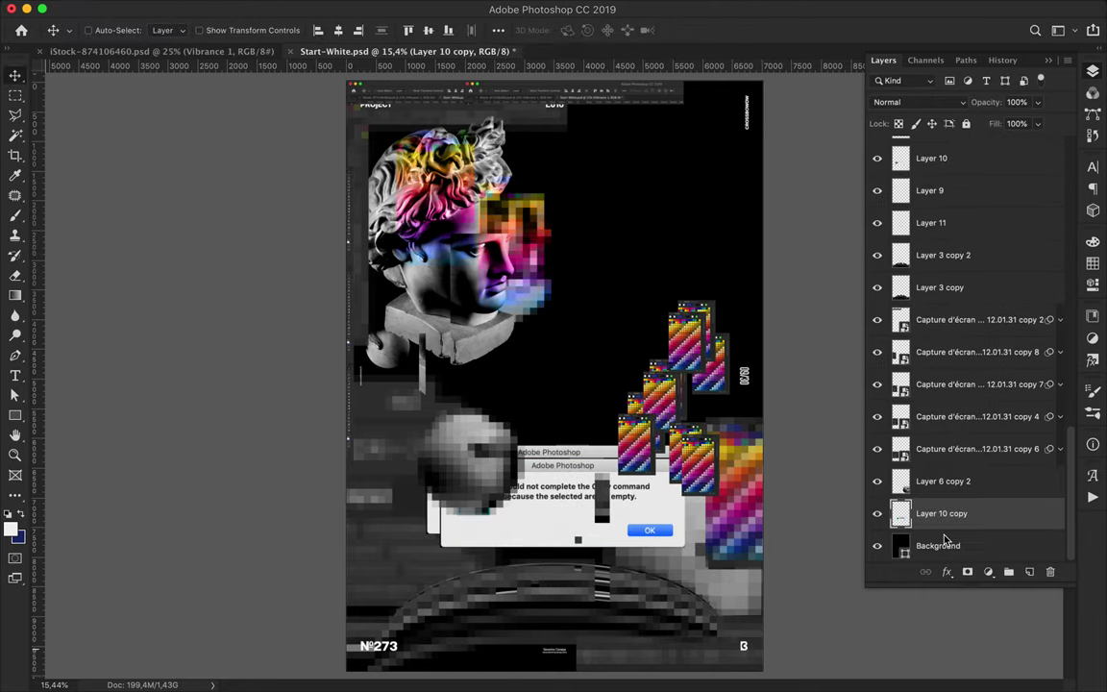
pyautogui.moveTo(563, 533); pyautogui.dragTo(548, 520)
pyautogui.moveTo(945, 480); pyautogui.dragTo(945, 528)
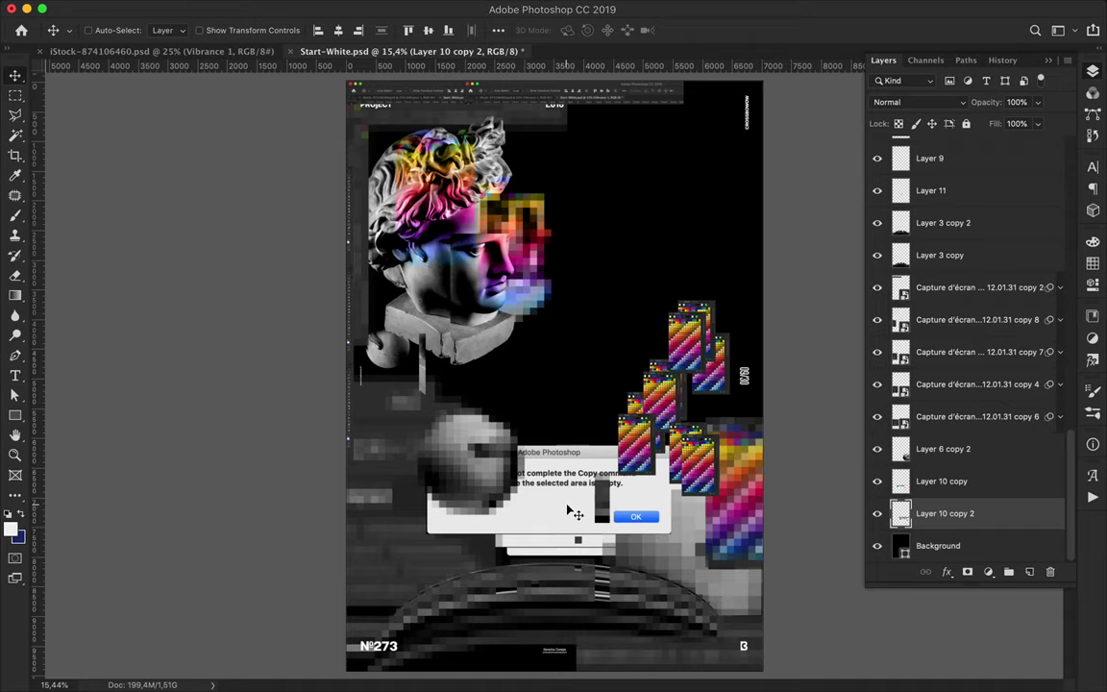
# Step: Cut a small grey square of the dome onto Layer 12 and duplicate it
pyautogui.scroll(3, 574, 514)
pyautogui.click(966, 224)
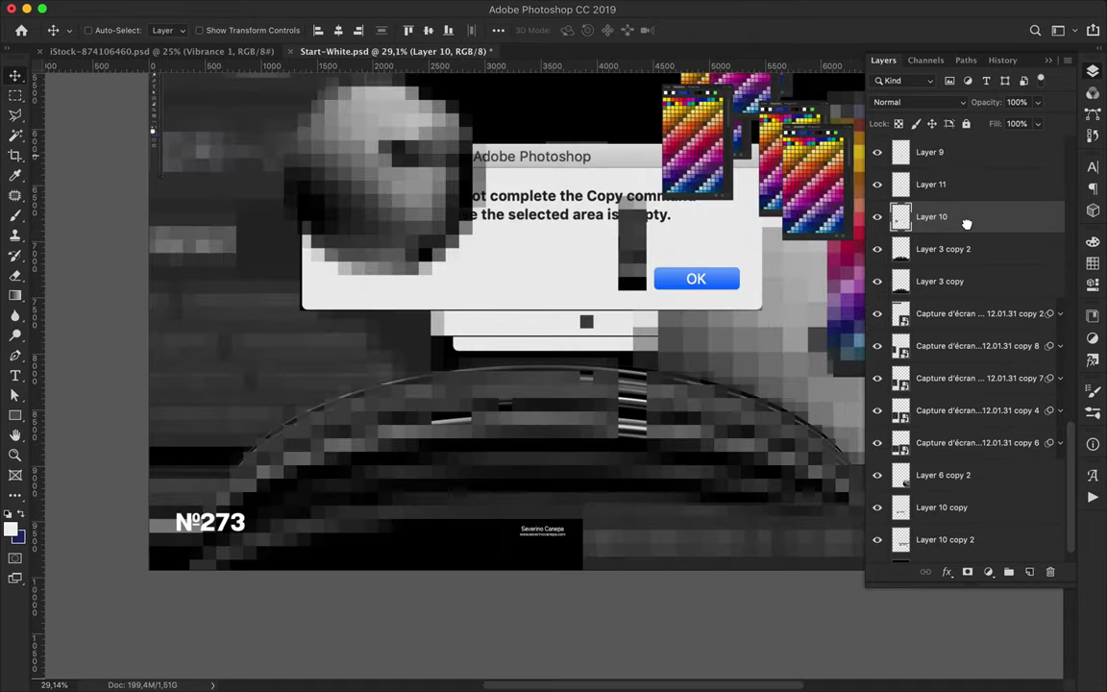
pyautogui.press('m')
pyautogui.scroll(2, 404, 441)
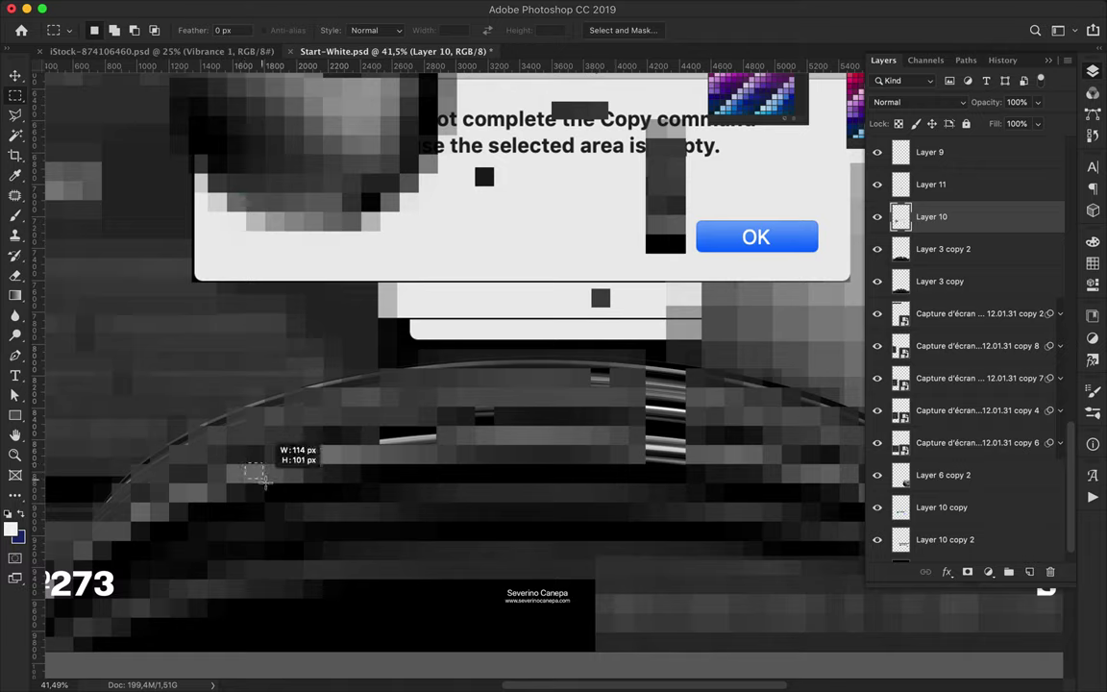
pyautogui.moveTo(262, 480); pyautogui.dragTo(264, 485)
pyautogui.hotkey('ctrl', 'c')
pyautogui.press('Return')
pyautogui.hotkey('alt', '[')
pyautogui.hotkey('ctrl', 'j')
pyautogui.press('v')
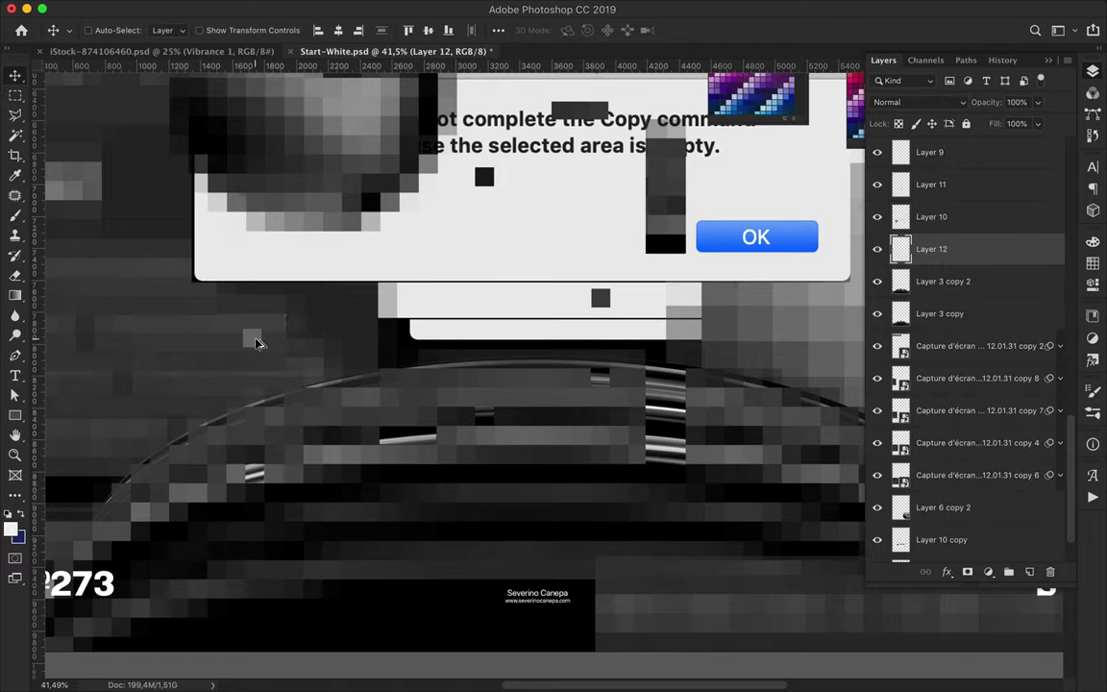
pyautogui.hotkey('ctrl', 'j')
pyautogui.scroll(-3, 462, 203)
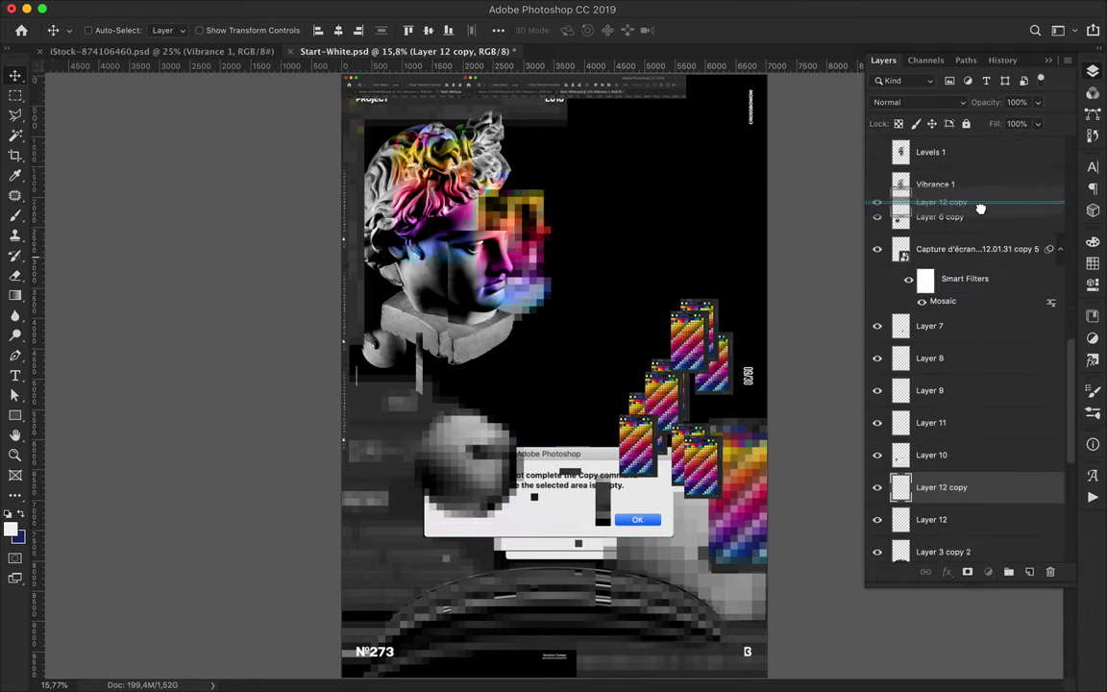
# Step: Alt-drag copies of the Layer 12 and Layer 9 pixel squares around the error dialog and into the black area above
pyautogui.moveTo(1004, 267); pyautogui.dragTo(983, 209)
pyautogui.moveTo(471, 401); pyautogui.dragTo(625, 358)
pyautogui.moveTo(593, 452); pyautogui.dragTo(545, 552)
pyautogui.moveTo(637, 518)
pyautogui.mouseDown()
pyautogui.moveTo(656, 502)
pyautogui.moveTo(605, 468)
pyautogui.moveTo(428, 470)
pyautogui.moveTo(531, 478)
pyautogui.moveTo(528, 533)
pyautogui.mouseUp()
pyautogui.moveTo(529, 532)
pyautogui.mouseDown()
pyautogui.moveTo(565, 520)
pyautogui.moveTo(540, 544)
pyautogui.moveTo(557, 495)
pyautogui.moveTo(531, 543)
pyautogui.moveTo(576, 499)
pyautogui.moveTo(631, 557)
pyautogui.moveTo(538, 538)
pyautogui.moveTo(452, 481)
pyautogui.moveTo(548, 422)
pyautogui.moveTo(550, 319)
pyautogui.mouseUp()
pyautogui.moveTo(550, 319)
pyautogui.mouseDown()
pyautogui.moveTo(584, 175)
pyautogui.moveTo(596, 560)
pyautogui.mouseUp()
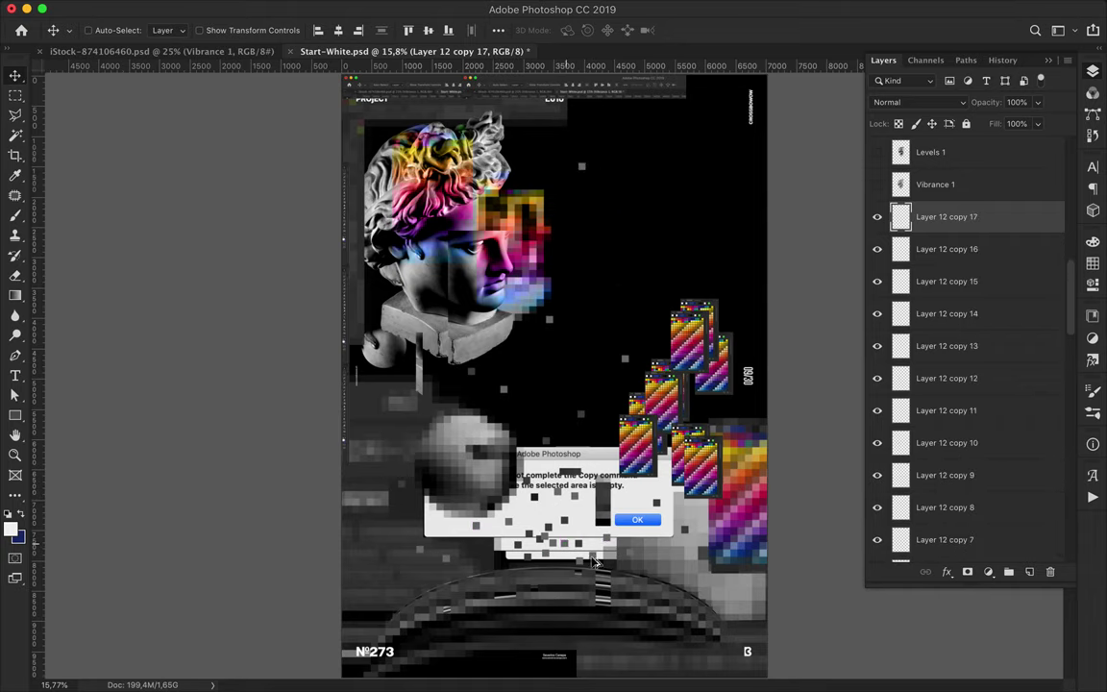
pyautogui.moveTo(591, 543)
pyautogui.mouseDown()
pyautogui.moveTo(581, 531)
pyautogui.moveTo(512, 533)
pyautogui.moveTo(534, 519)
pyautogui.moveTo(538, 552)
pyautogui.moveTo(544, 517)
pyautogui.moveTo(580, 515)
pyautogui.moveTo(562, 519)
pyautogui.moveTo(536, 487)
pyautogui.mouseUp()
pyautogui.moveTo(540, 565)
pyautogui.mouseDown()
pyautogui.moveTo(514, 557)
pyautogui.moveTo(576, 566)
pyautogui.moveTo(498, 589)
pyautogui.mouseUp()
pyautogui.scroll(1, 497, 589)
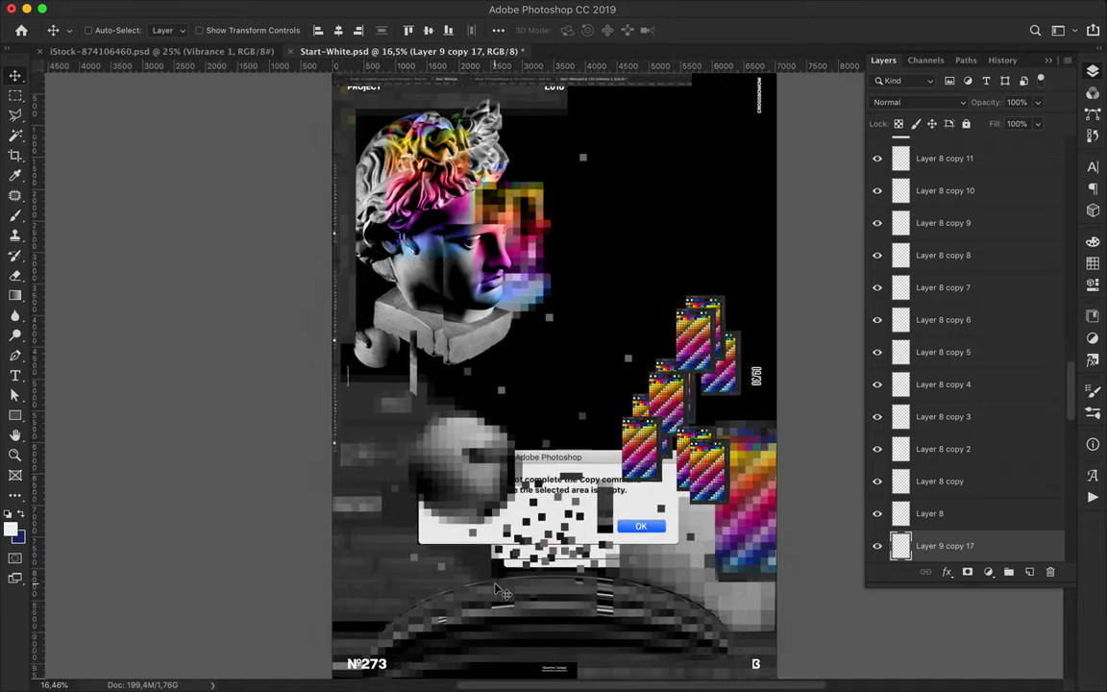
# Step: Copy a tall block of the striped dome to a new layer, lift it beside the dialog, and add a 165° rotated copy
pyautogui.scroll(3, 576, 538)
pyautogui.press('m')
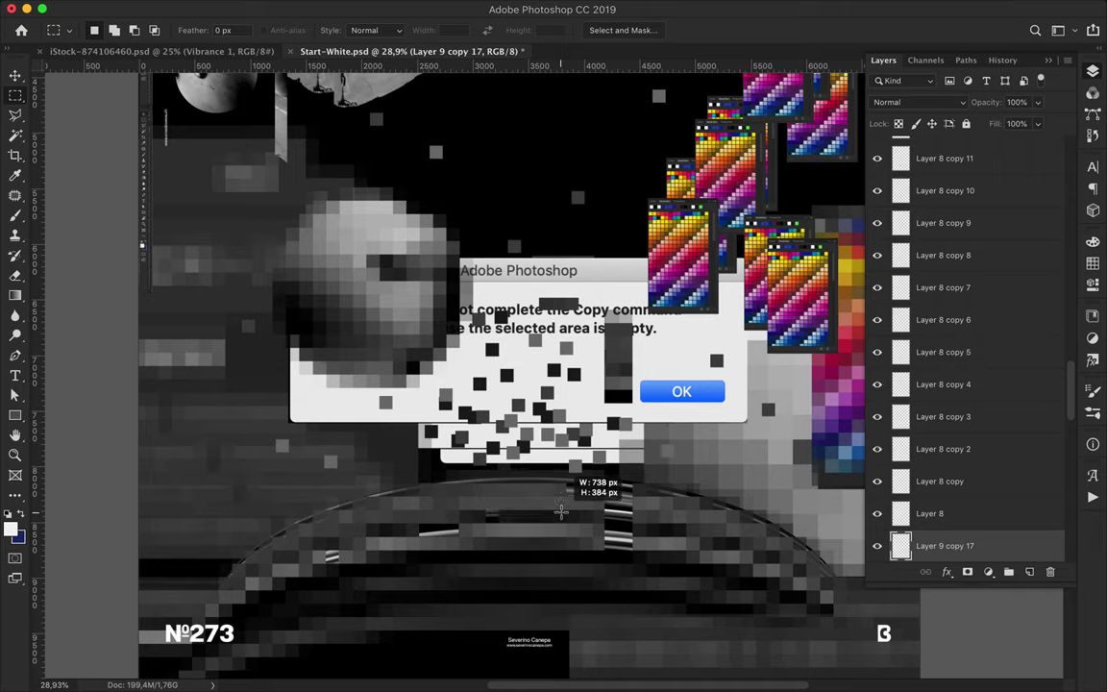
pyautogui.moveTo(561, 511); pyautogui.dragTo(479, 471)
pyautogui.moveTo(459, 565); pyautogui.dragTo(500, 678)
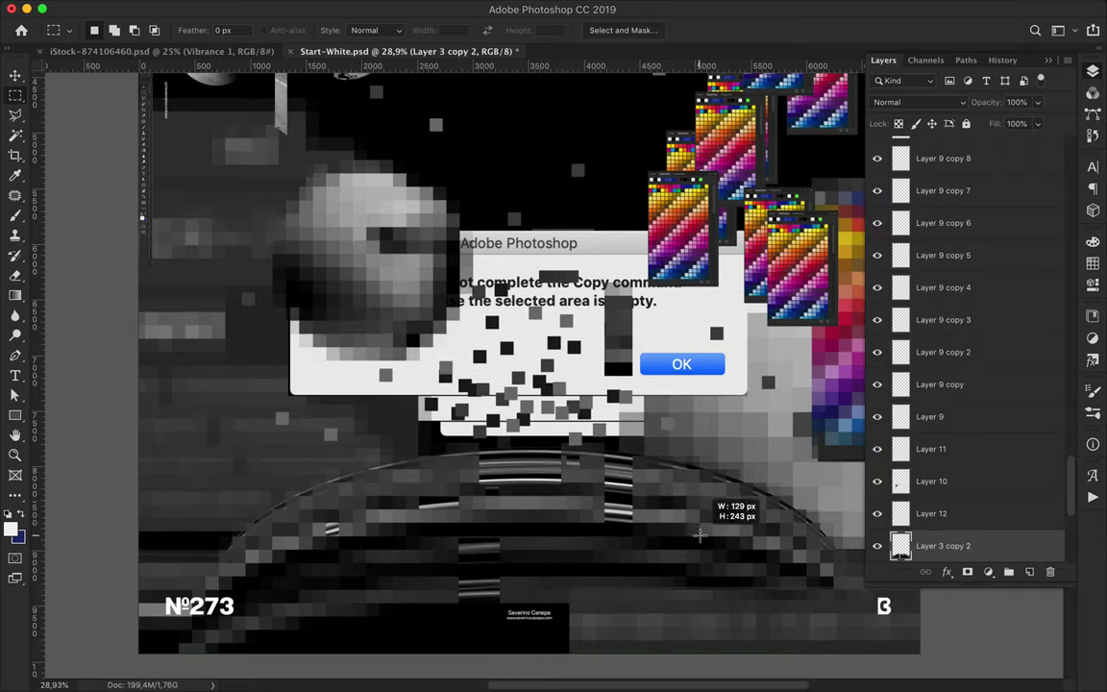
pyautogui.hotkey('ctrl', 'j')
pyautogui.press('v')
pyautogui.moveTo(699, 543); pyautogui.dragTo(618, 224)
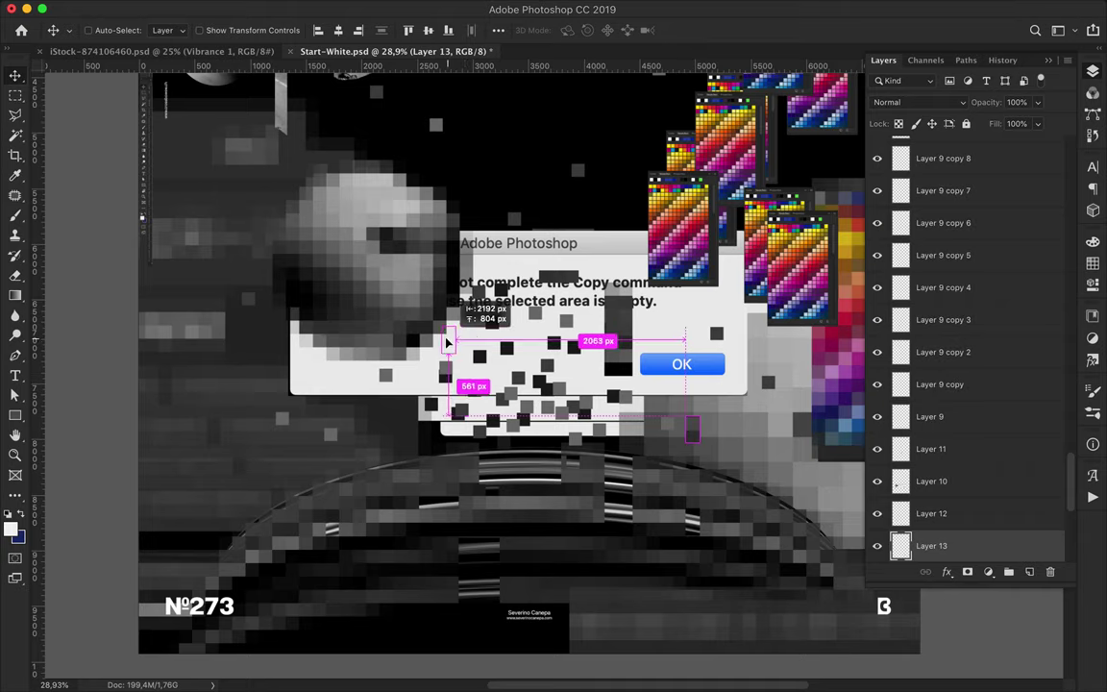
pyautogui.hotkey('ctrl', 'alt', 't')
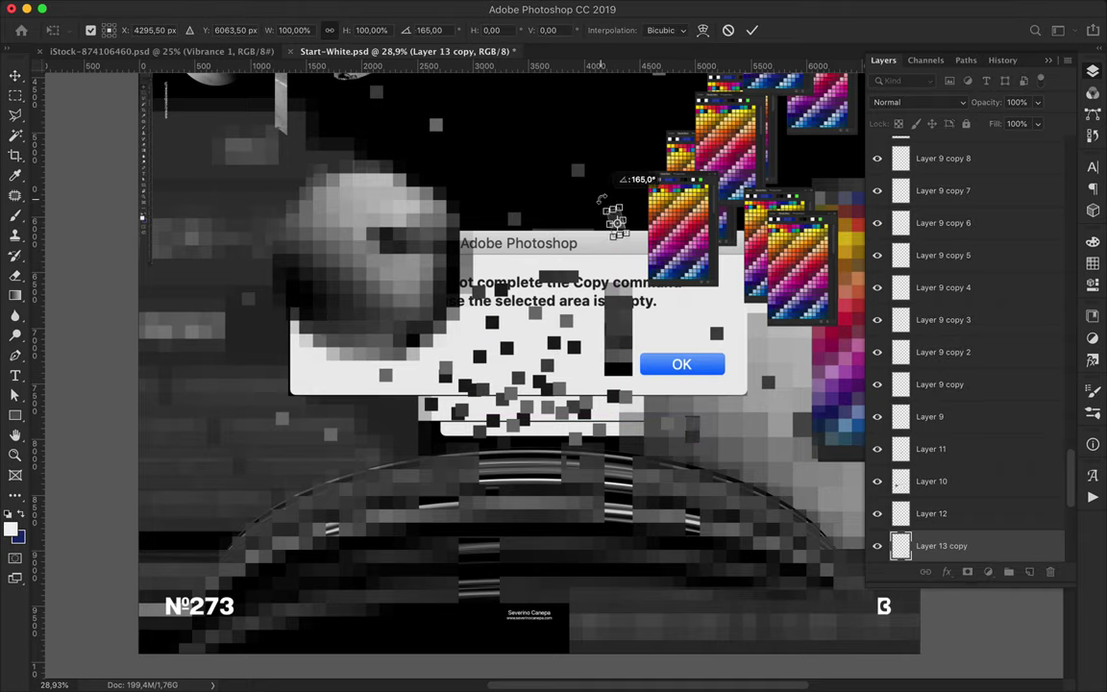
pyautogui.press('Return')
# Step: Copy a small square of the striped dome to its own layer and scatter copies around the dome
pyautogui.scroll(-2, 541, 551)
pyautogui.press('m')
pyautogui.moveTo(404, 641); pyautogui.dragTo(480, 647)
pyautogui.keyDown('ctrl'); pyautogui.click(242, 509); pyautogui.keyUp('ctrl')
pyautogui.moveTo(231, 471); pyautogui.dragTo(271, 533)
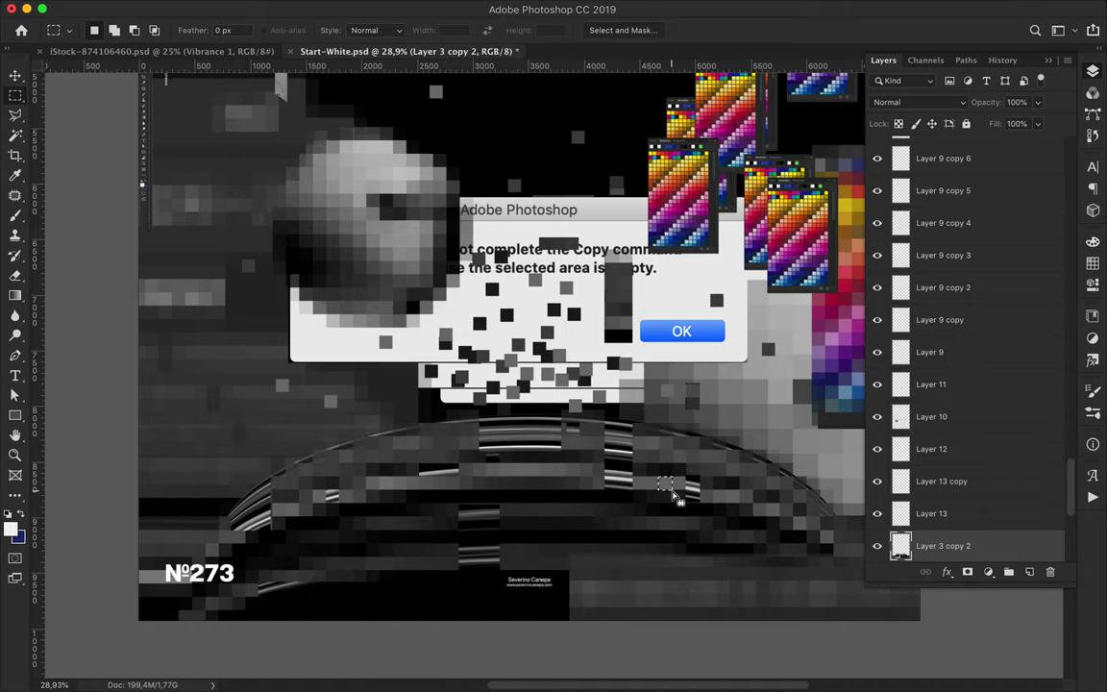
pyautogui.moveTo(663, 483); pyautogui.dragTo(672, 493)
pyautogui.hotkey('ctrl', 'j')
pyautogui.press('v')
pyautogui.moveTo(603, 368)
pyautogui.mouseDown()
pyautogui.moveTo(697, 317)
pyautogui.moveTo(750, 317)
pyautogui.mouseUp()
pyautogui.moveTo(533, 139)
pyautogui.mouseDown()
pyautogui.moveTo(487, 154)
pyautogui.moveTo(547, 177)
pyautogui.mouseUp()
pyautogui.moveTo(394, 346); pyautogui.dragTo(332, 369)
# Step: Stamp another square onto a new layer and place its copies across the collage
pyautogui.press('m')
pyautogui.hotkey('ctrl', 'j')
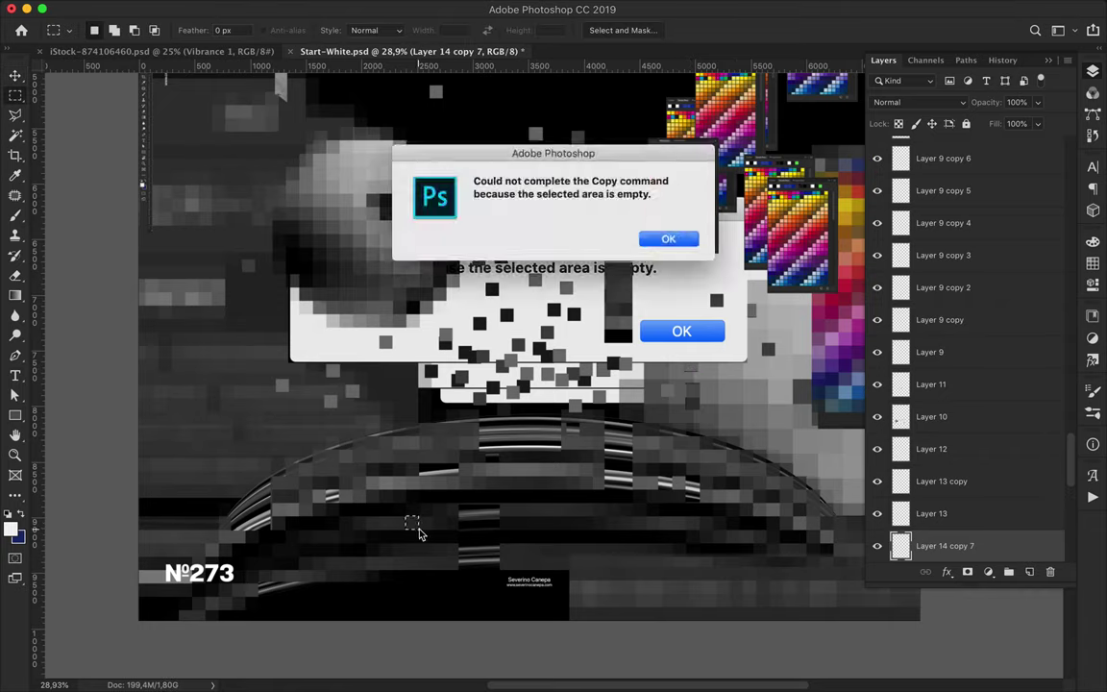
pyautogui.press('Return')
pyautogui.hotkey('ctrl', 'alt', 'shift', 'e')
pyautogui.press('v')
pyautogui.moveTo(415, 523)
pyautogui.mouseDown()
pyautogui.moveTo(439, 413)
pyautogui.moveTo(713, 415)
pyautogui.mouseUp()
# Step: Take more small pieces from the striped dome layer and scatter square copies higher into the black area
pyautogui.press('m')
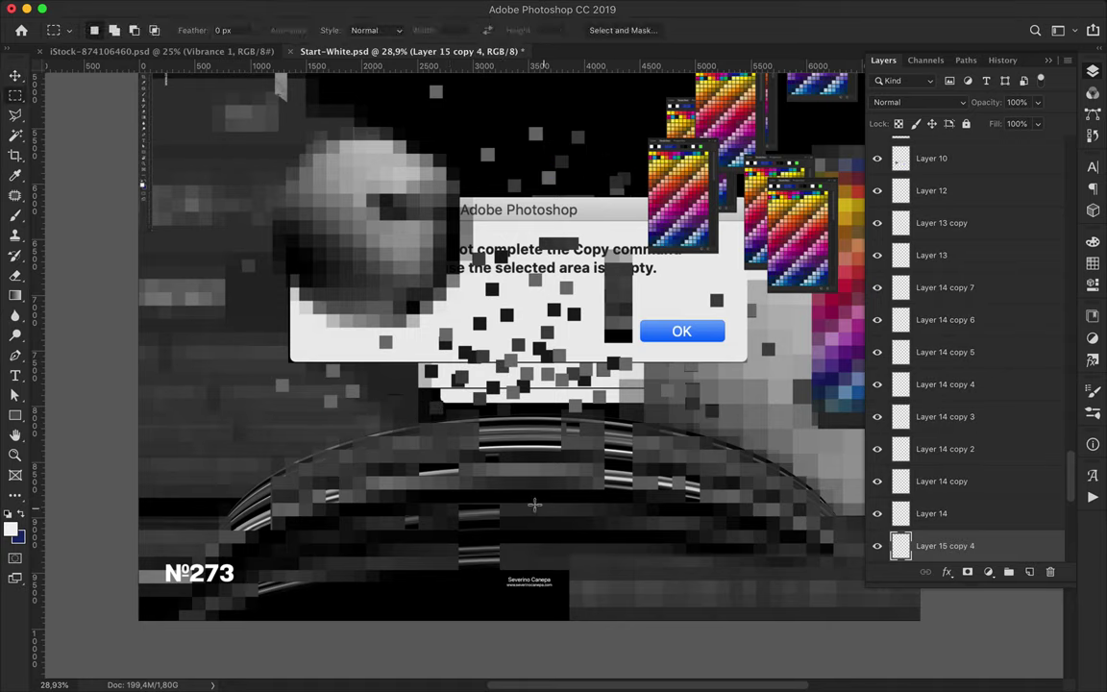
pyautogui.hotkey('alt', ',')
pyautogui.moveTo(646, 561); pyautogui.dragTo(646, 561)
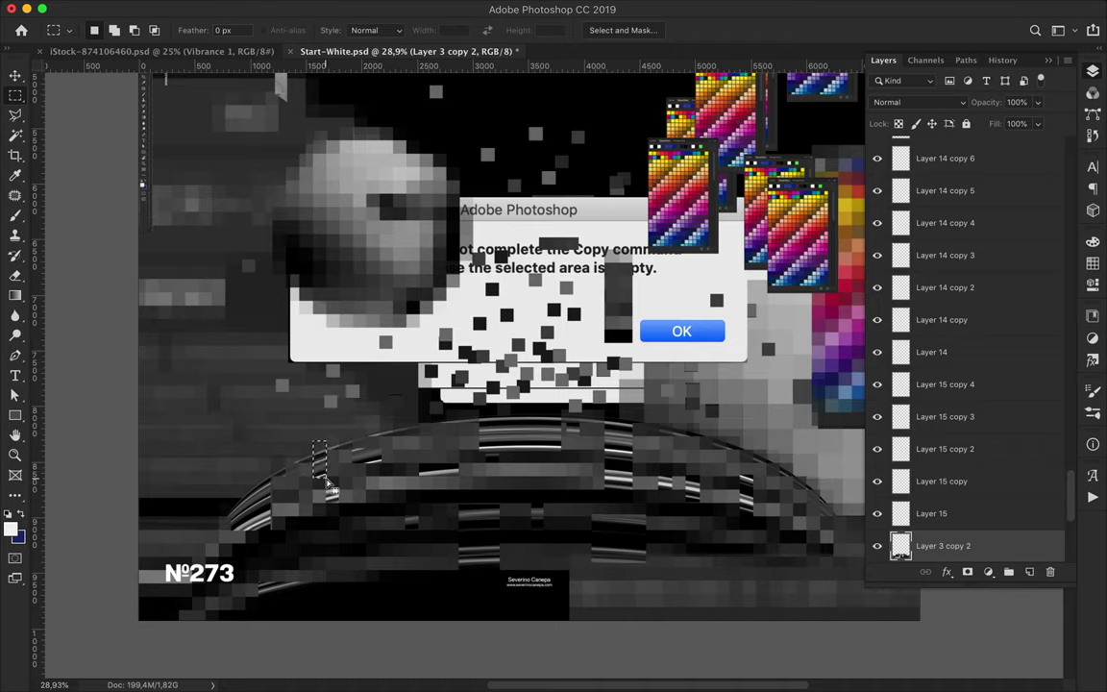
pyautogui.moveTo(722, 470); pyautogui.dragTo(727, 478)
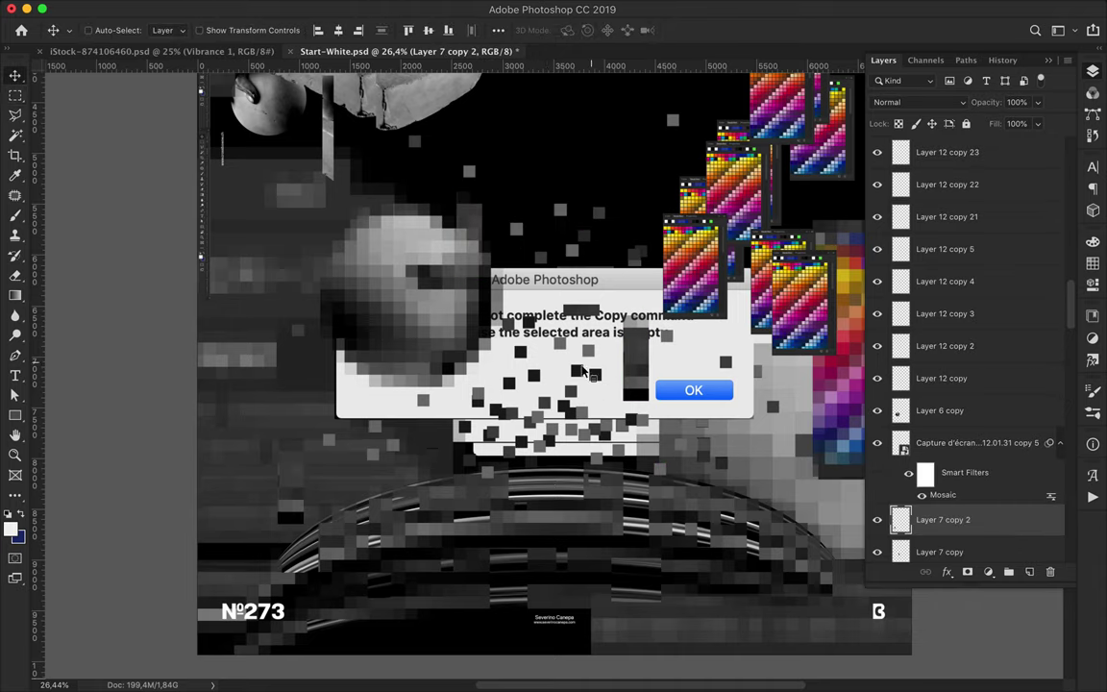
pyautogui.moveTo(434, 457)
pyautogui.mouseDown()
pyautogui.moveTo(738, 491)
pyautogui.moveTo(568, 462)
pyautogui.mouseUp()
pyautogui.moveTo(497, 437)
pyautogui.mouseDown()
pyautogui.moveTo(489, 419)
pyautogui.moveTo(518, 388)
pyautogui.moveTo(542, 184)
pyautogui.mouseUp()
pyautogui.scroll(-3, 555, 201)
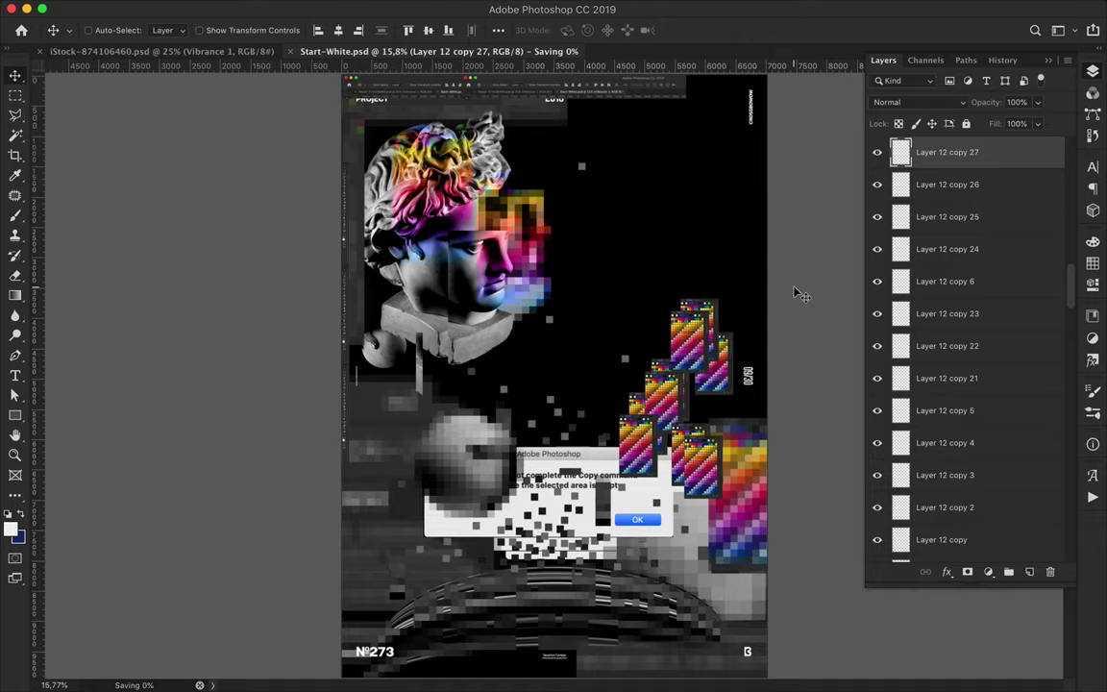
pyautogui.click(682, 7)
pyautogui.click(750, 40)
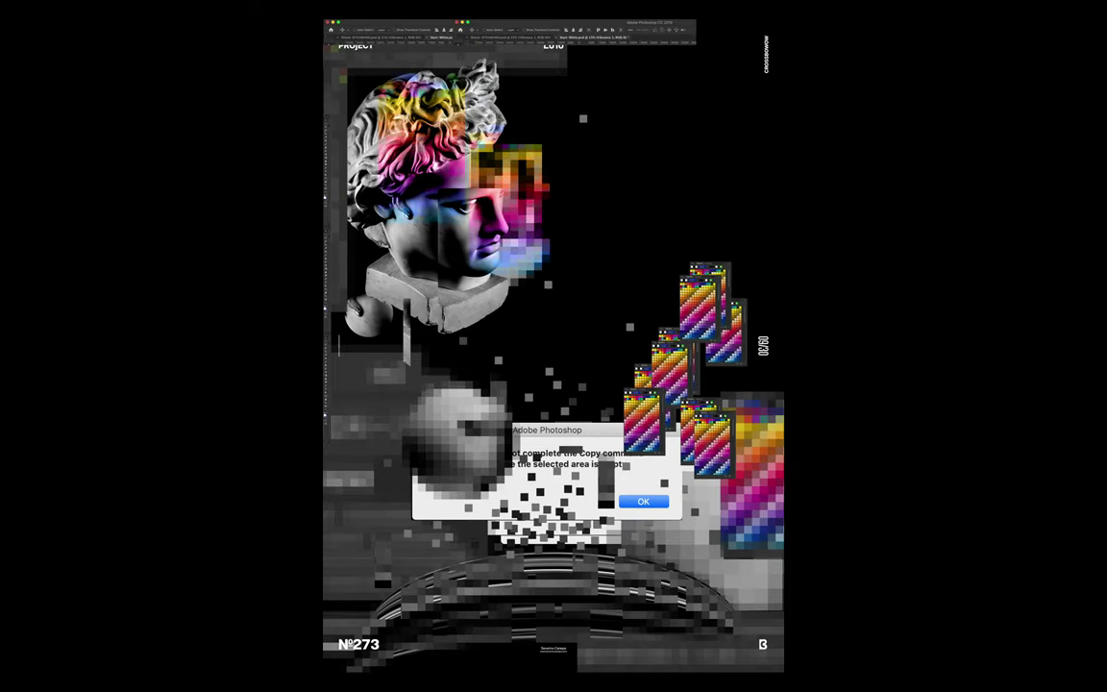